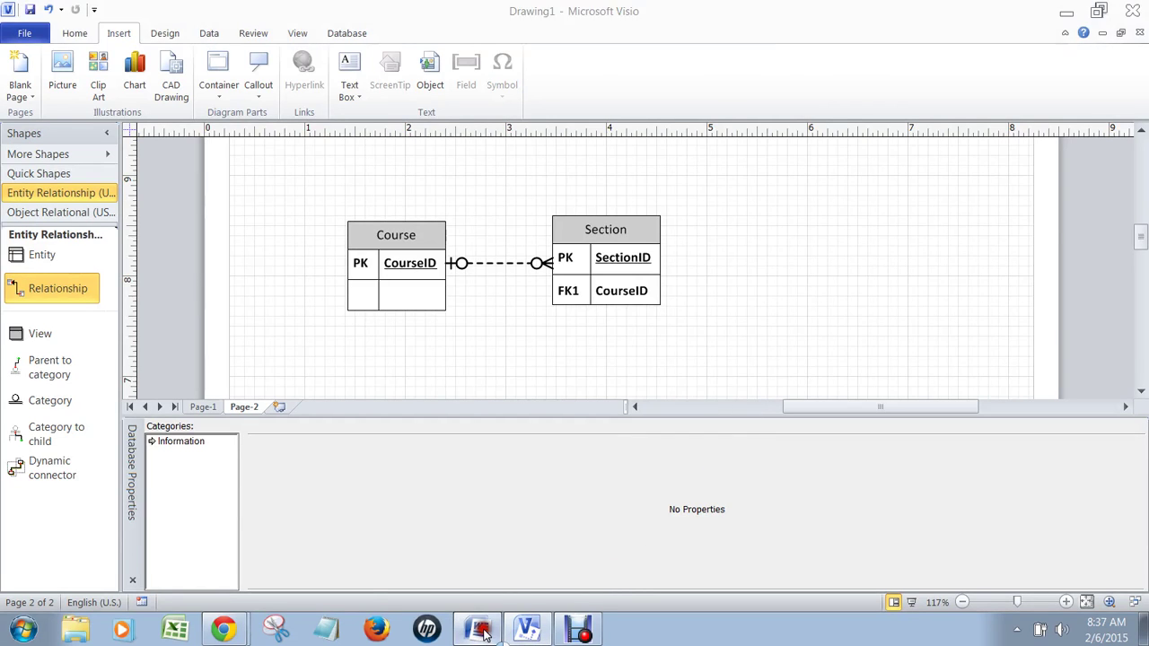
# Step: Switch from Visio to the iLab 5 Helper Video Notes document in Word
pyautogui.click(483, 633)
pyautogui.moveTo(1140, 354); pyautogui.dragTo(1137, 214)
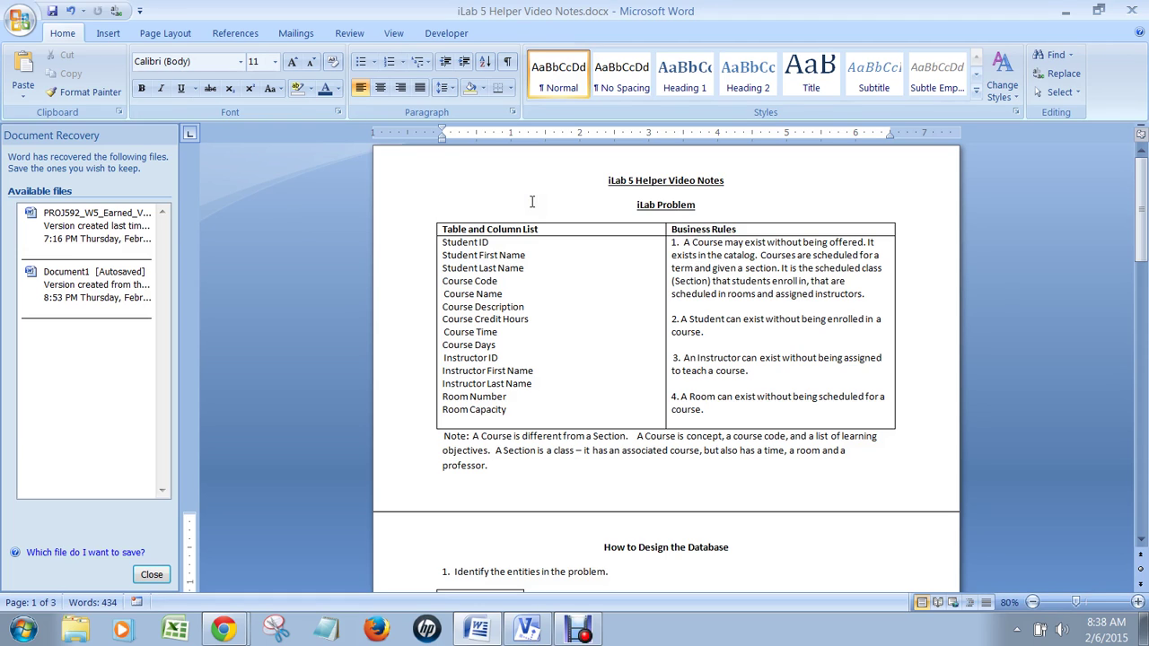
pyautogui.moveTo(440, 357); pyautogui.dragTo(547, 377)
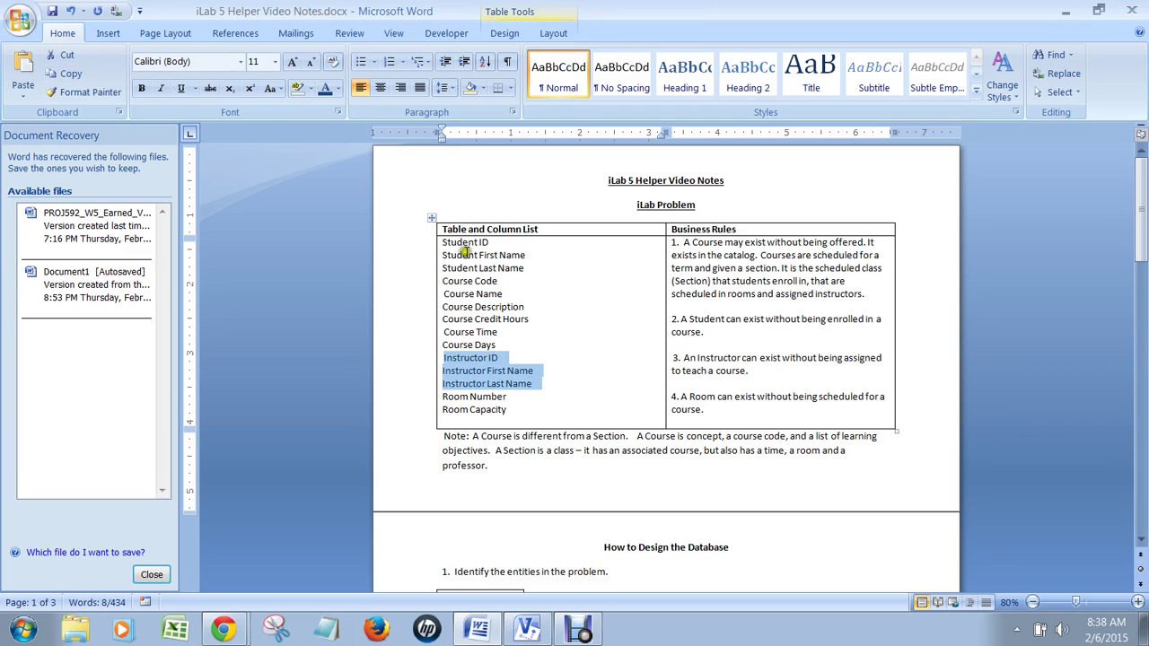
pyautogui.moveTo(443, 243)
pyautogui.mouseDown()
pyautogui.moveTo(497, 243)
pyautogui.moveTo(439, 240)
pyautogui.mouseUp()
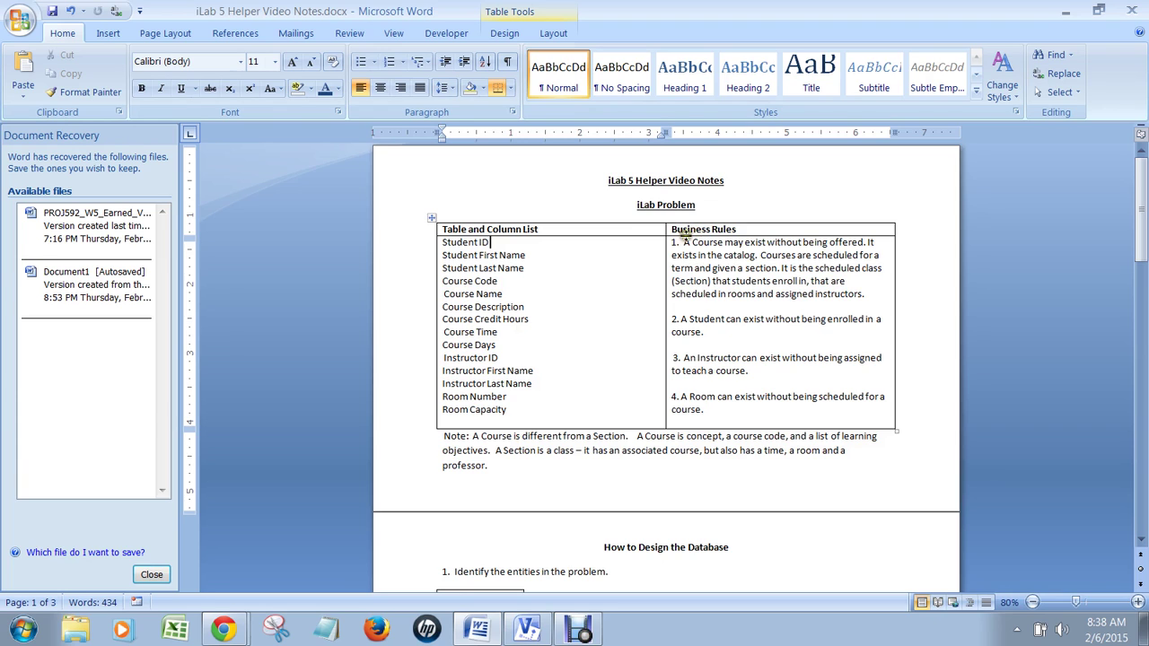
pyautogui.moveTo(674, 243); pyautogui.dragTo(869, 411)
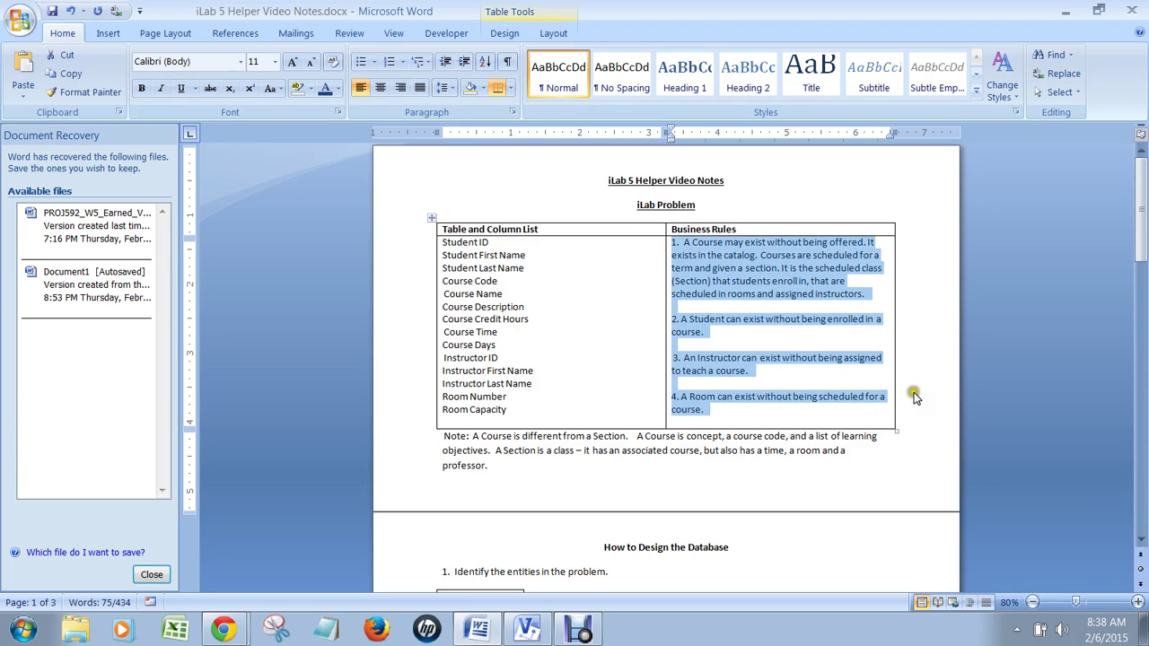
pyautogui.click(898, 244)
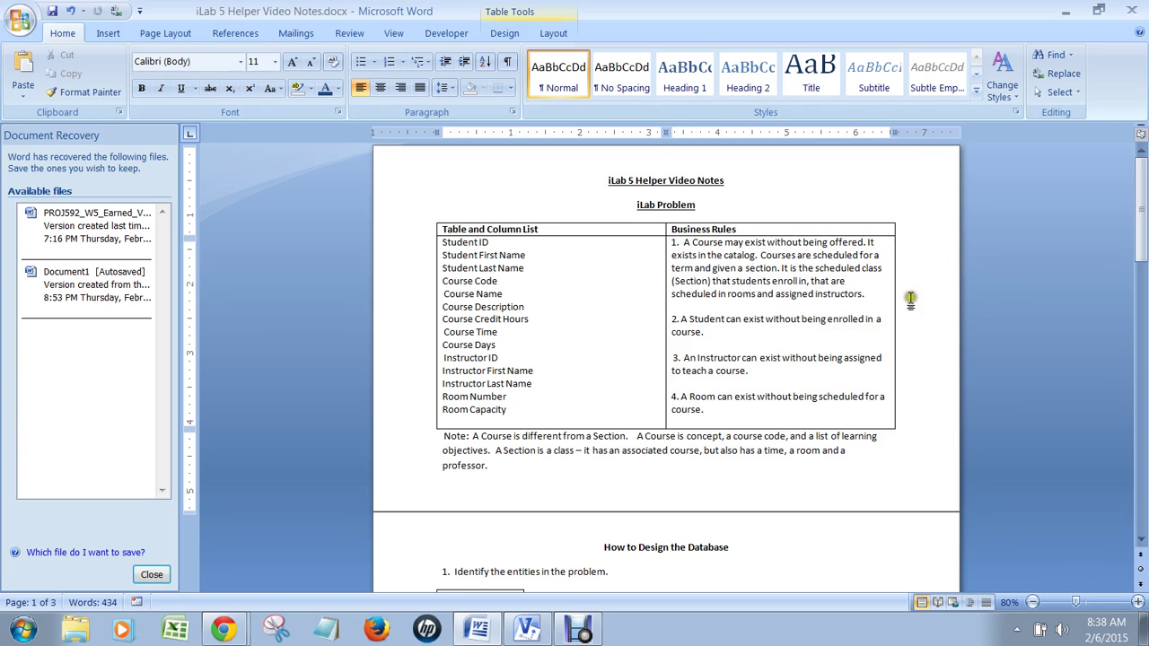
pyautogui.scroll(-2, 936, 285)
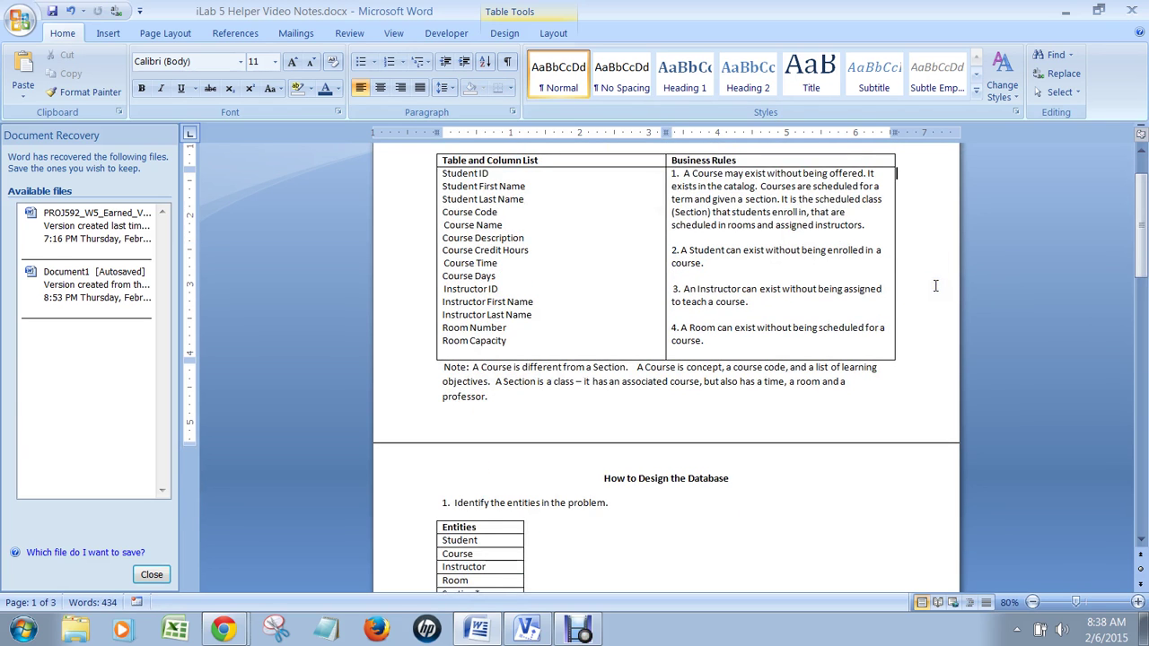
pyautogui.scroll(1, 935, 285)
pyautogui.scroll(1, 833, 376)
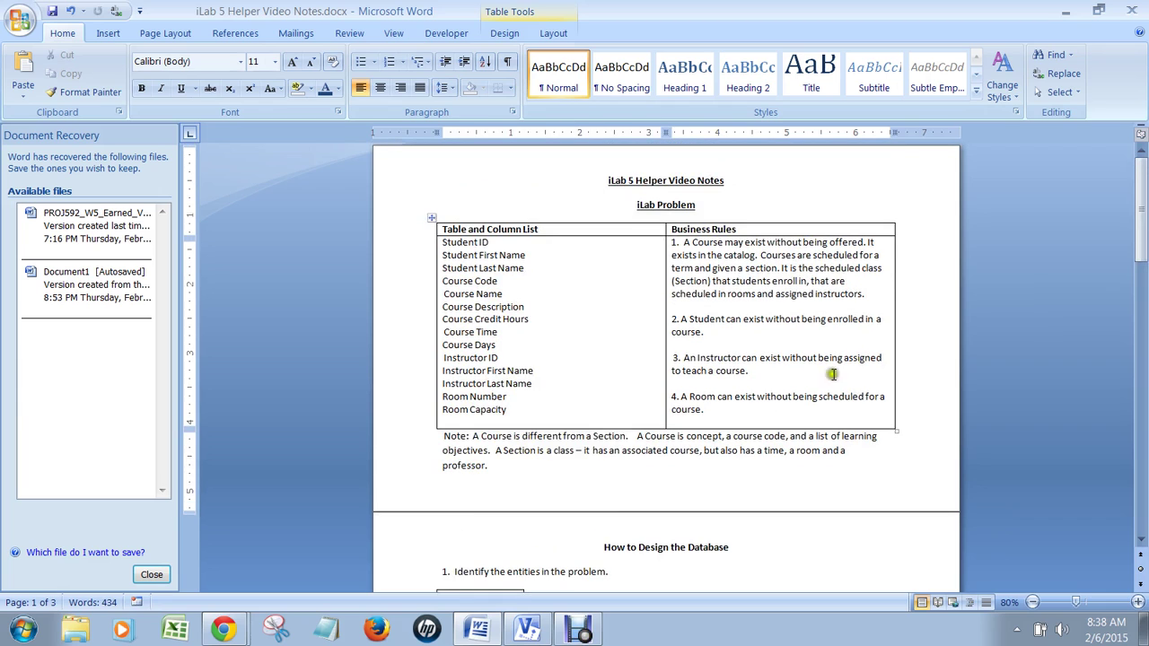
pyautogui.click(760, 255)
pyautogui.moveTo(760, 255); pyautogui.dragTo(796, 270)
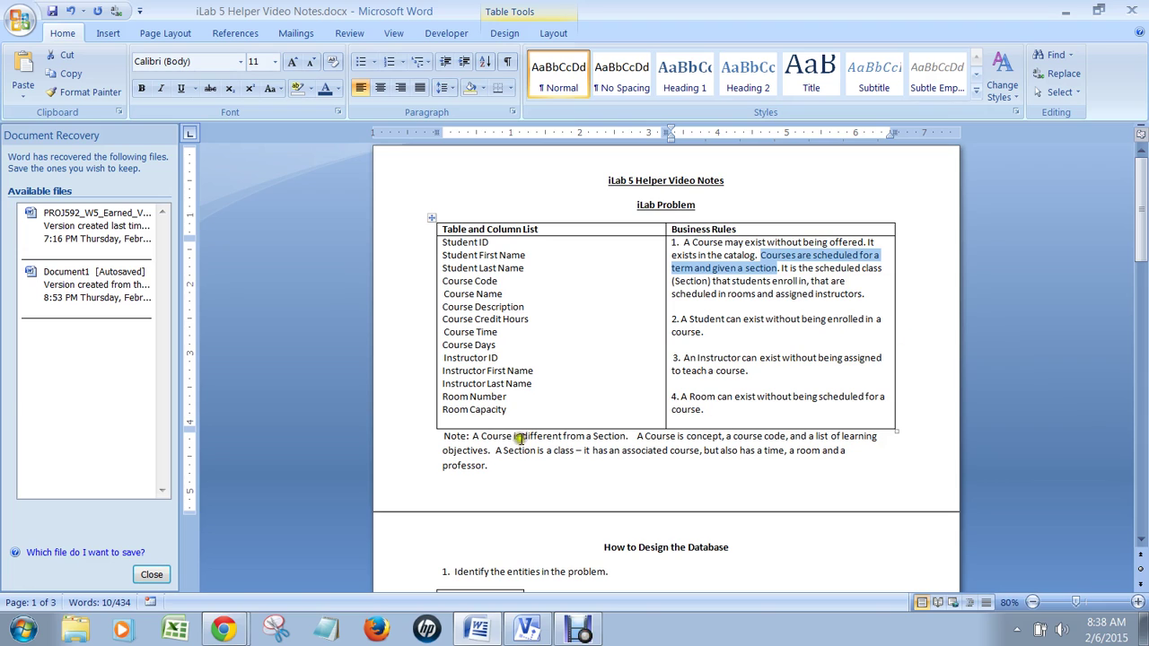
pyautogui.click(473, 438)
pyautogui.moveTo(473, 437); pyautogui.dragTo(493, 458)
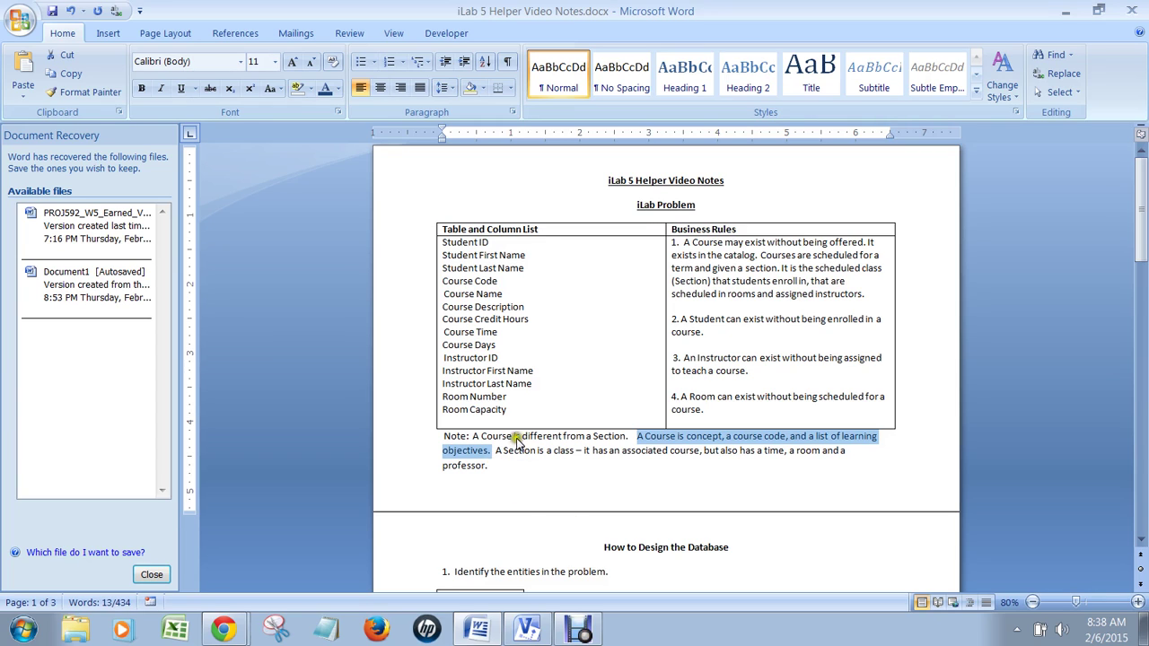
pyautogui.moveTo(495, 450); pyautogui.dragTo(846, 470)
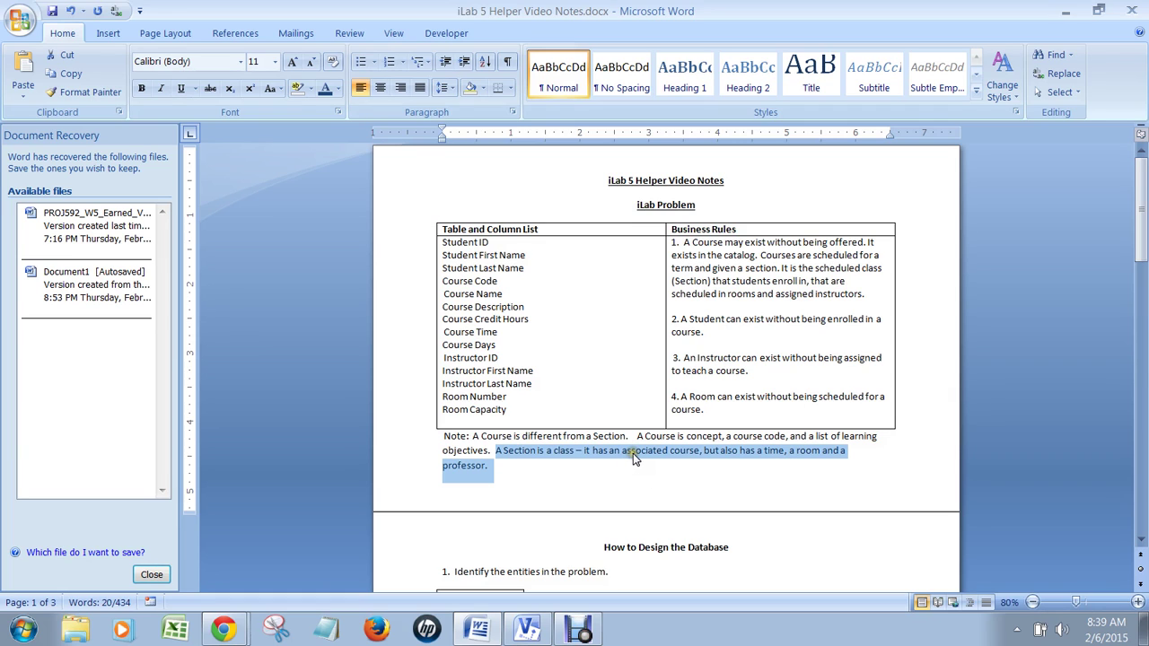
pyautogui.moveTo(633, 462); pyautogui.dragTo(643, 483)
# Step: Scroll to How to Design the Database and highlight the five entities in the Entities table
pyautogui.scroll(-5, 643, 485)
pyautogui.scroll(-2, 626, 449)
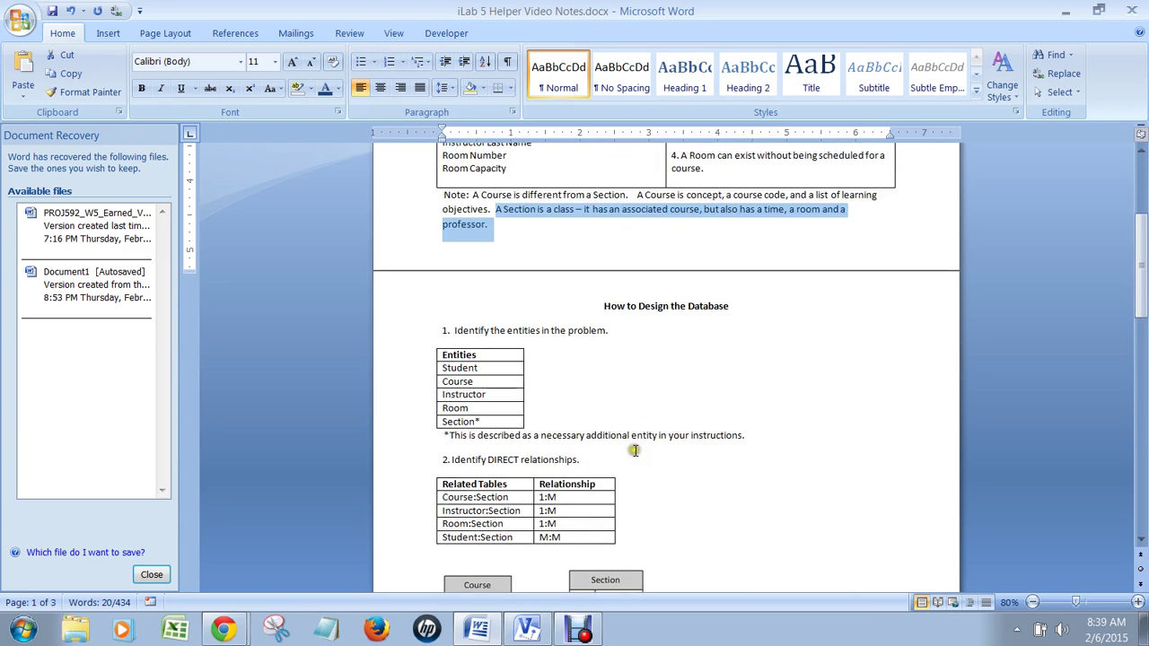
pyautogui.scroll(-2, 634, 451)
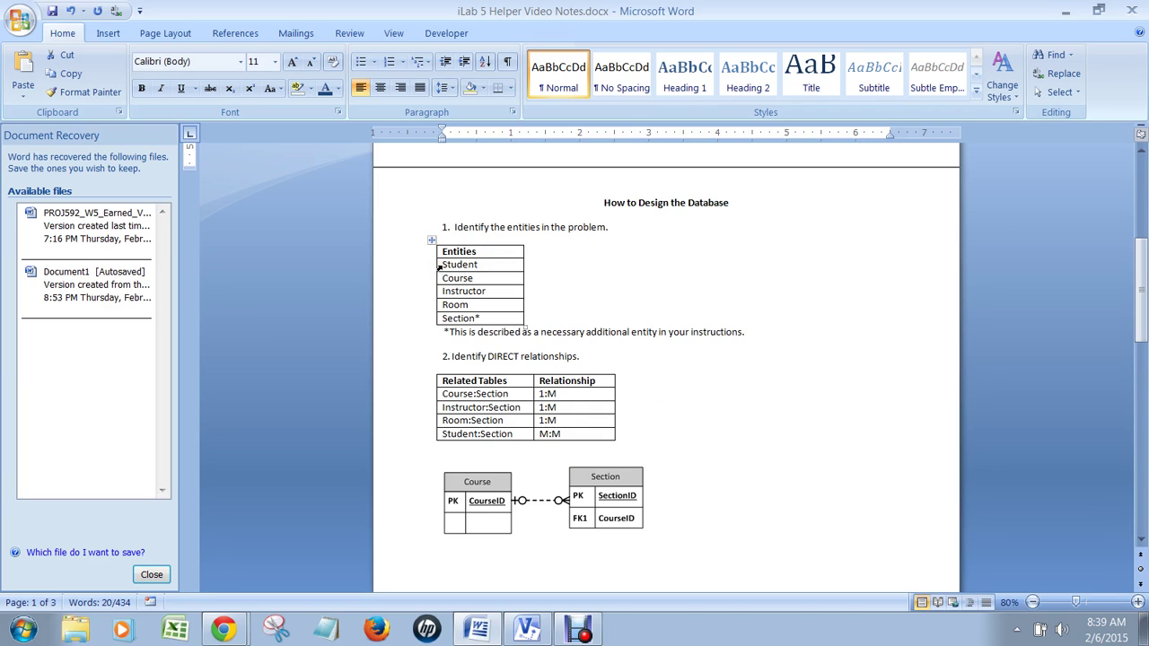
pyautogui.moveTo(442, 264); pyautogui.dragTo(510, 315)
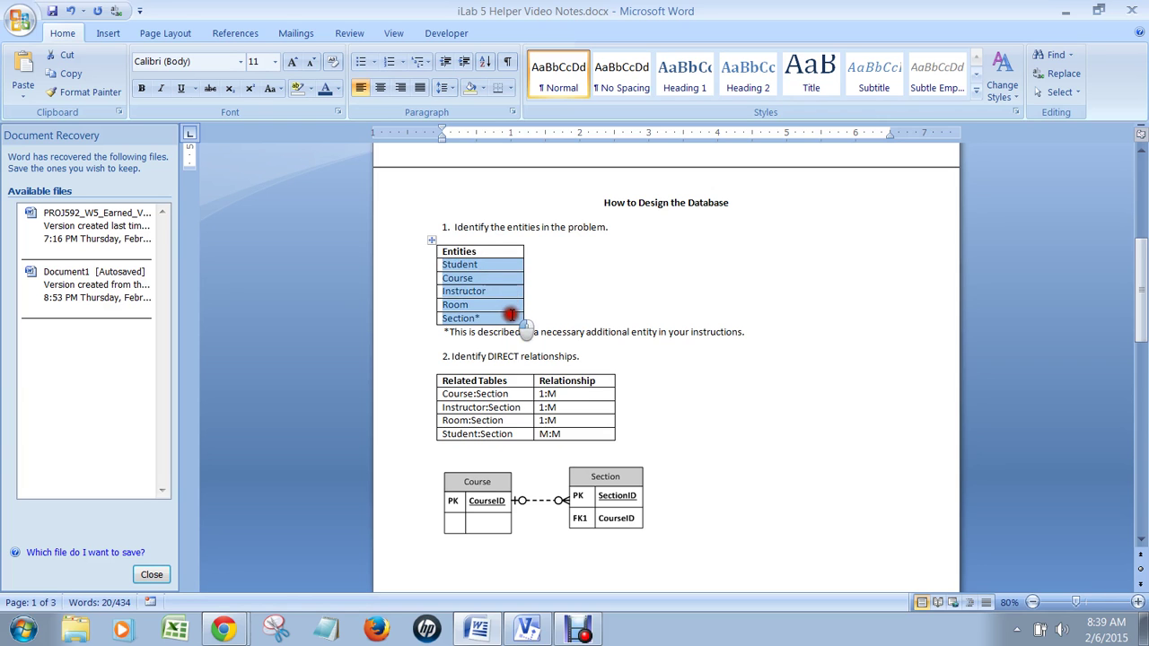
pyautogui.moveTo(1140, 332); pyautogui.dragTo(1105, 258)
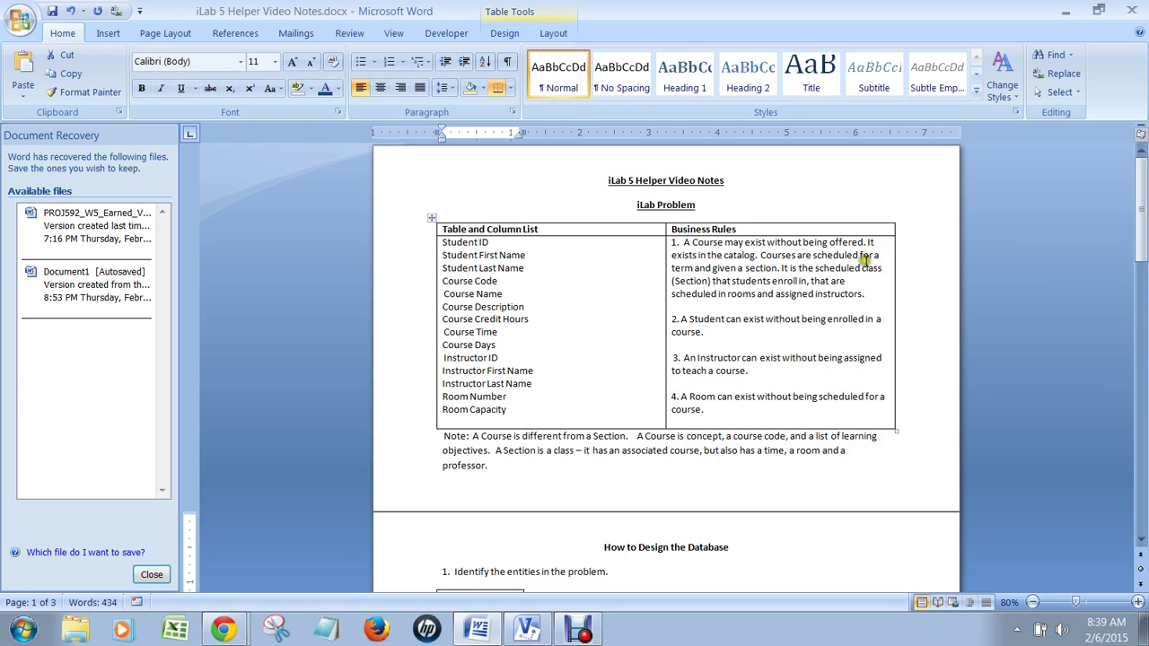
pyautogui.moveTo(1138, 256); pyautogui.dragTo(1142, 336)
pyautogui.click(600, 260)
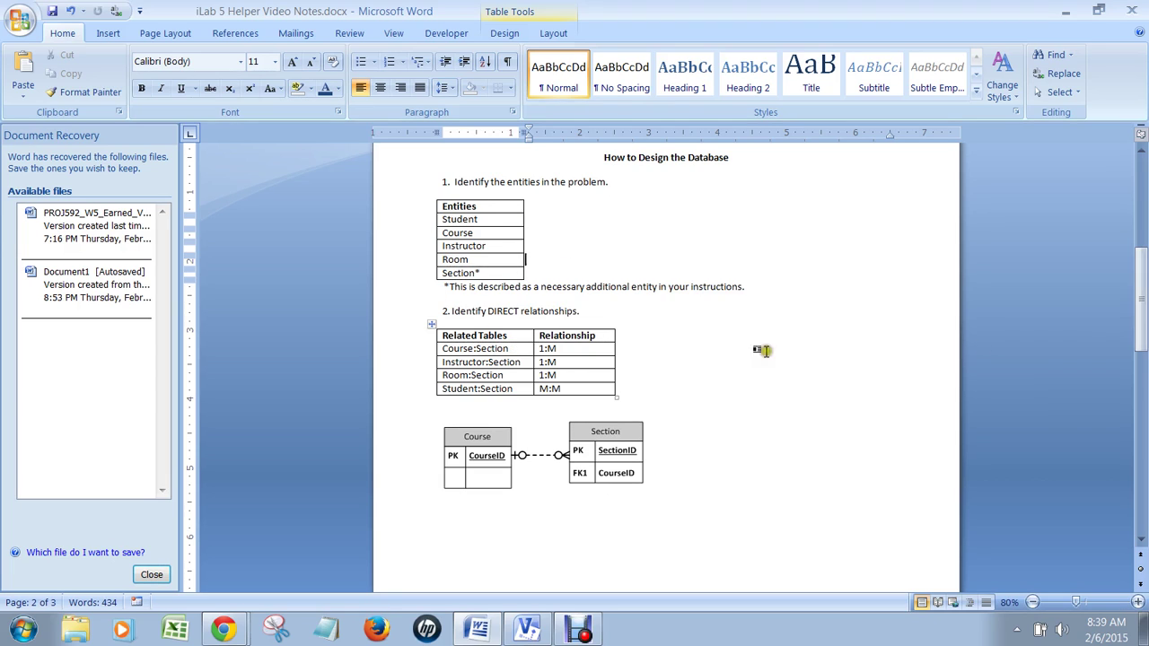
pyautogui.click(581, 350)
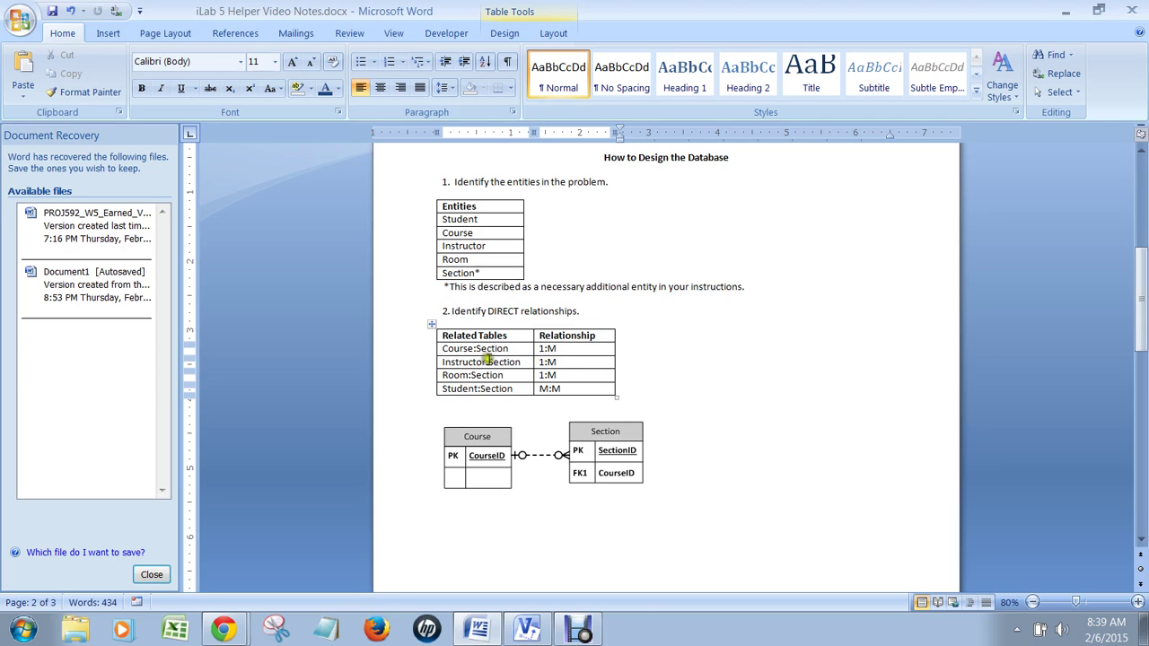
pyautogui.click(458, 350)
pyautogui.click(487, 349)
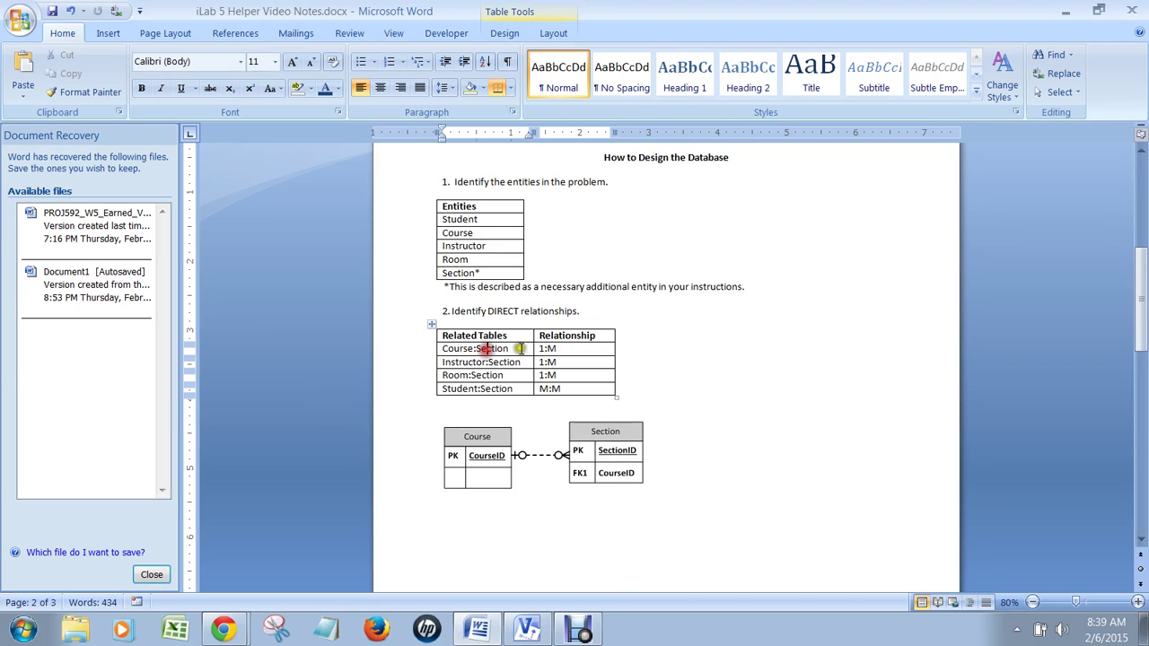
pyautogui.click(454, 350)
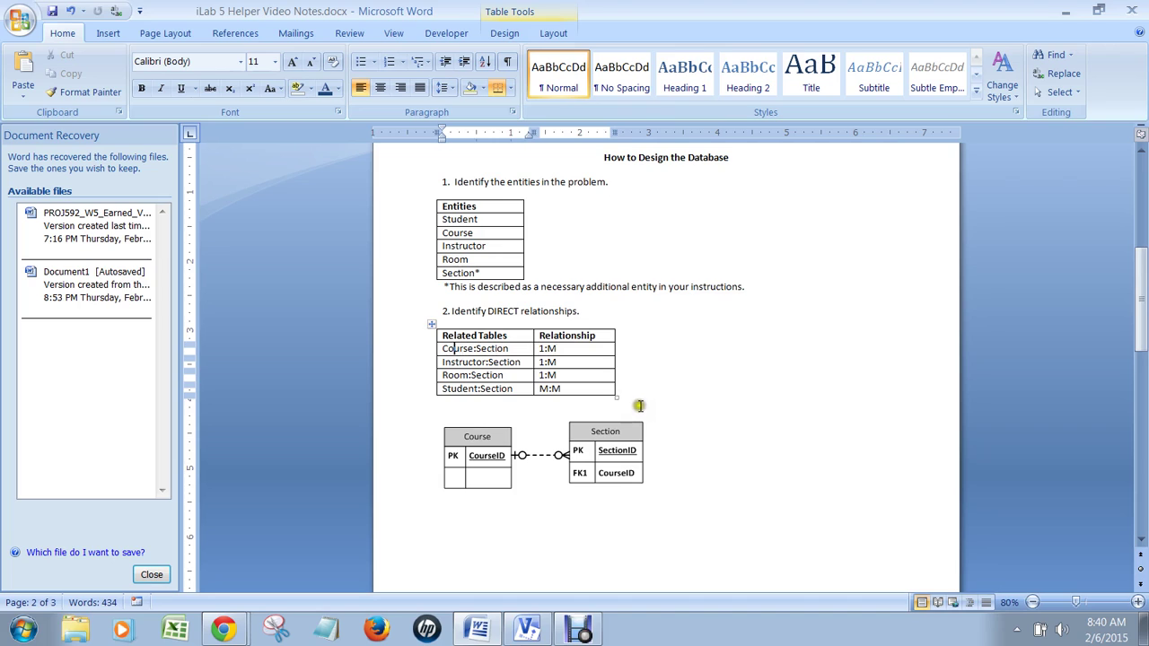
pyautogui.click(459, 350)
pyautogui.click(499, 348)
pyautogui.moveTo(461, 349); pyautogui.dragTo(452, 349)
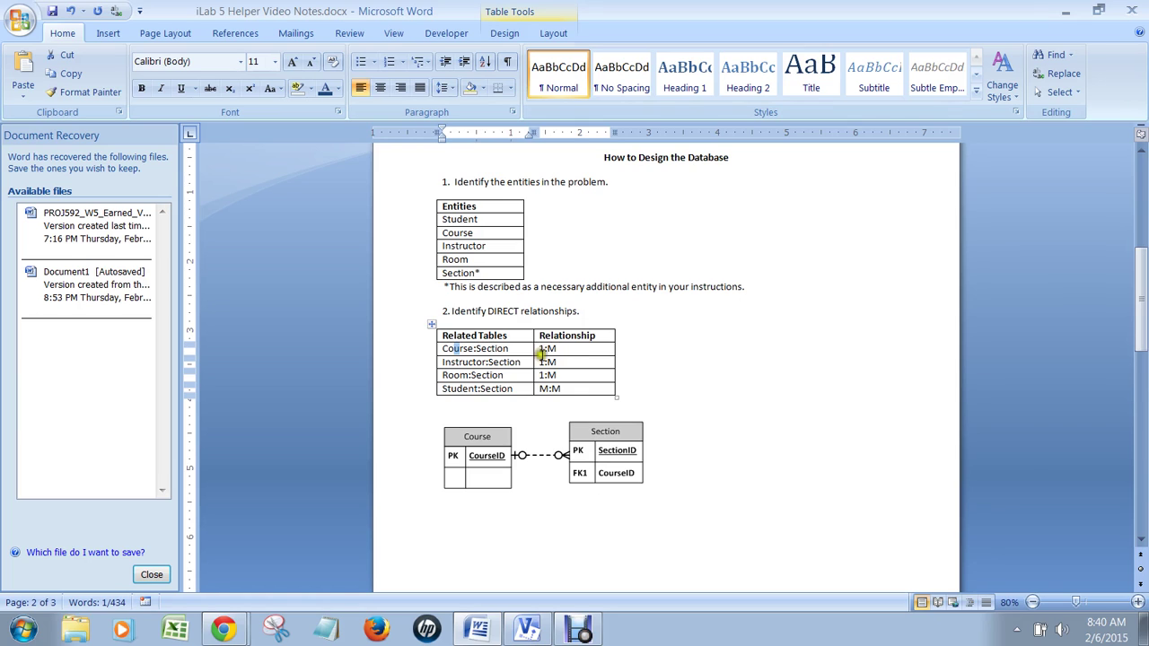
pyautogui.click(471, 364)
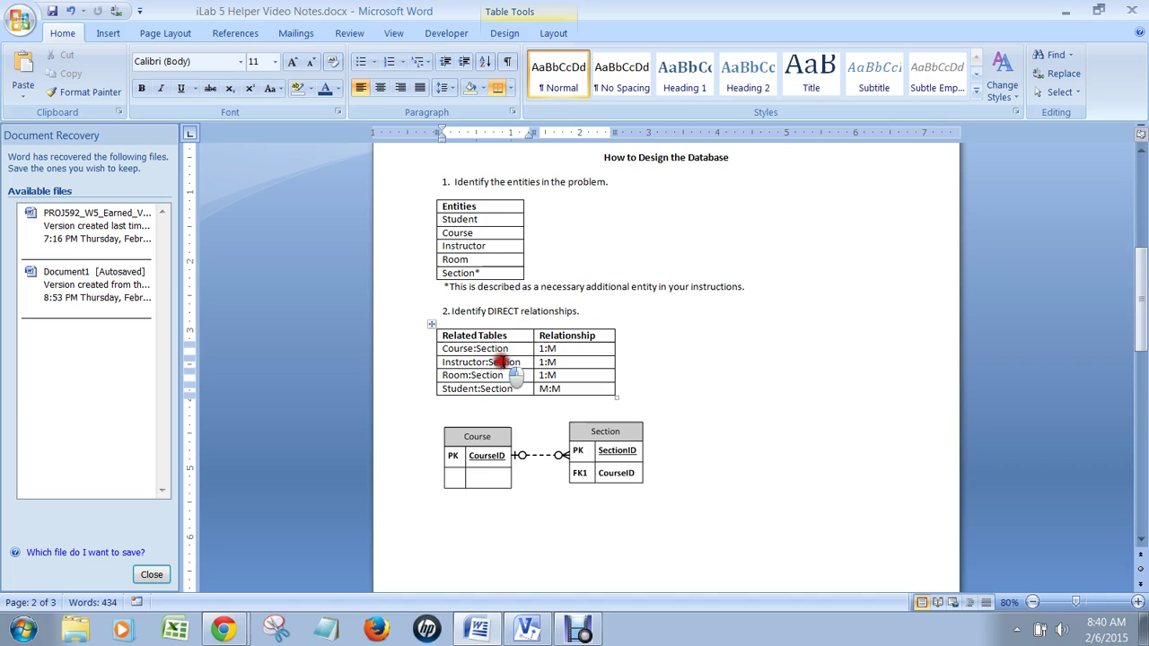
pyautogui.click(548, 362)
pyautogui.moveTo(549, 362); pyautogui.dragTo(609, 358)
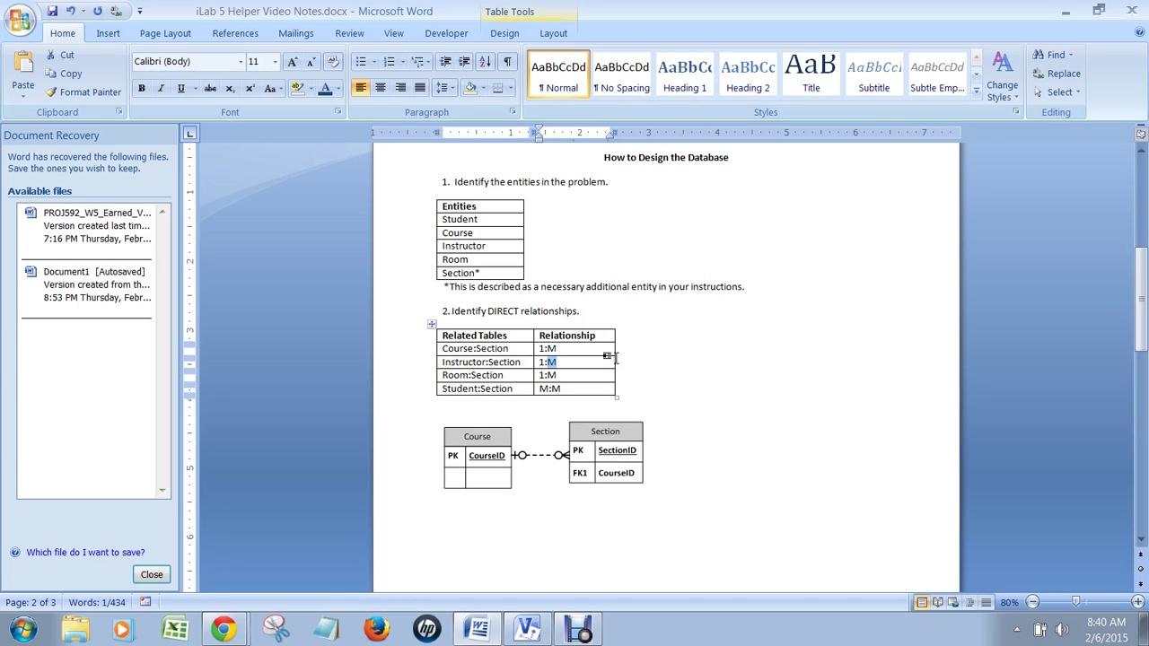
pyautogui.click(456, 381)
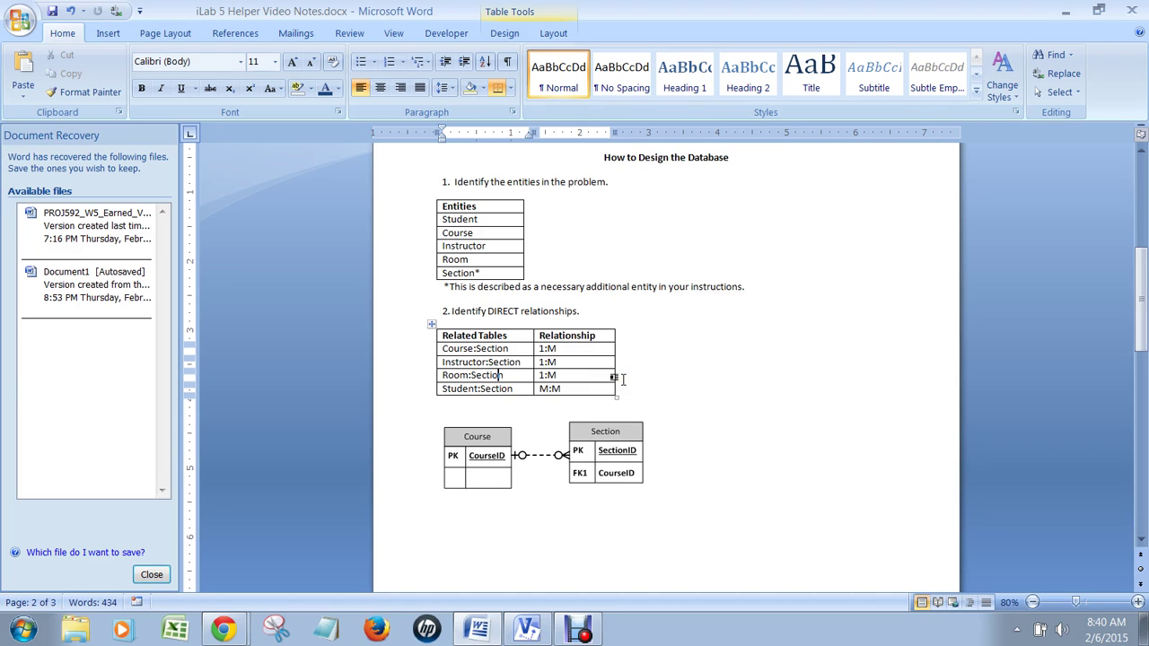
pyautogui.click(480, 375)
pyautogui.click(481, 376)
pyautogui.click(446, 377)
pyautogui.click(462, 389)
pyautogui.moveTo(539, 389); pyautogui.dragTo(569, 391)
pyautogui.click(688, 386)
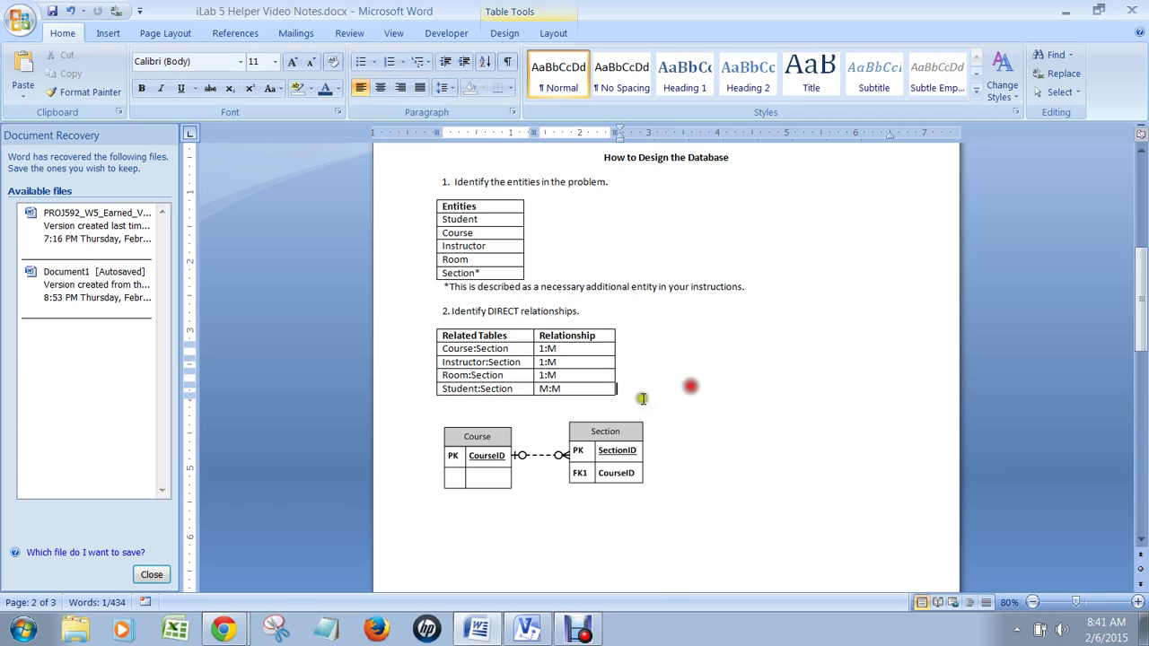
pyautogui.click(505, 389)
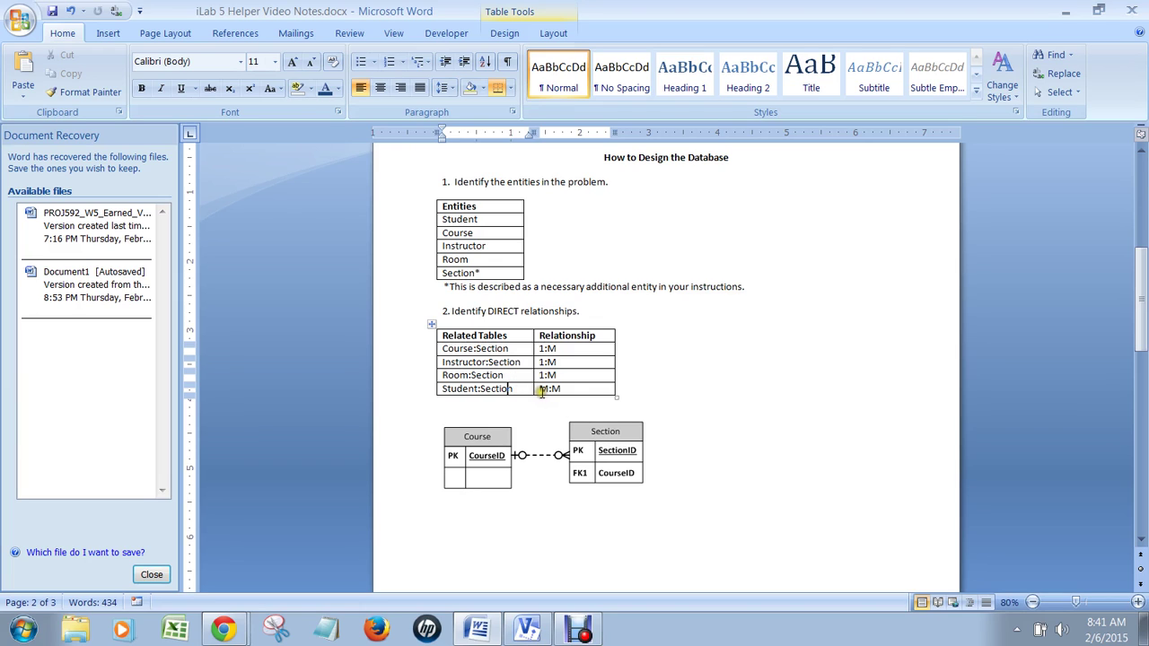
pyautogui.moveTo(542, 391); pyautogui.dragTo(569, 388)
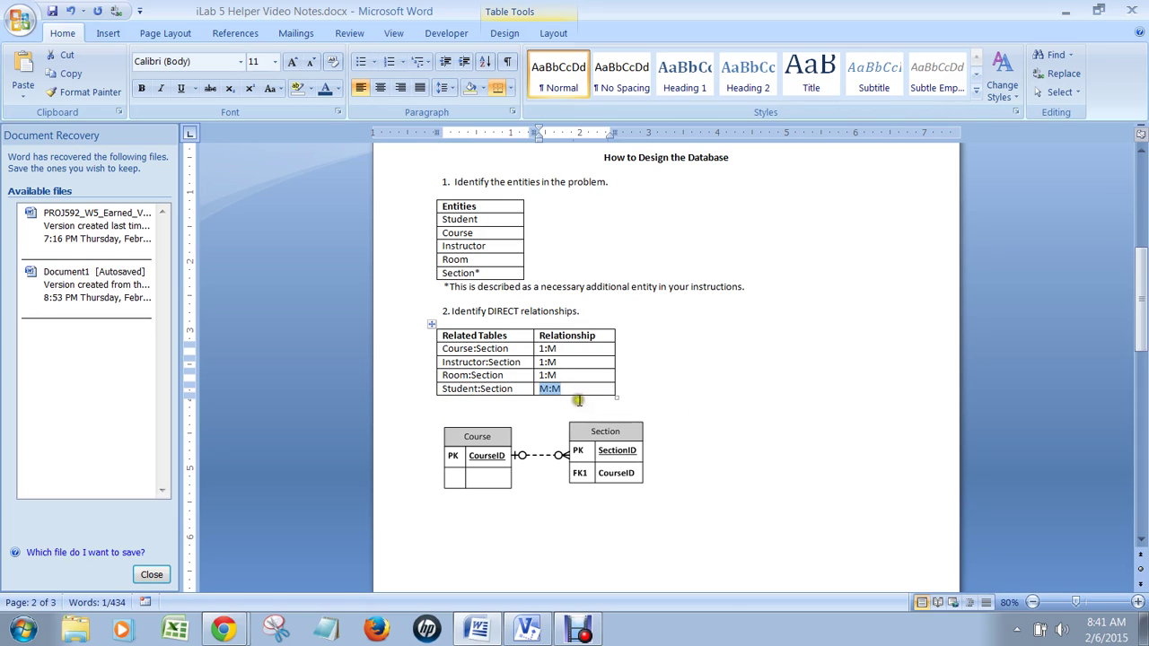
pyautogui.click(718, 423)
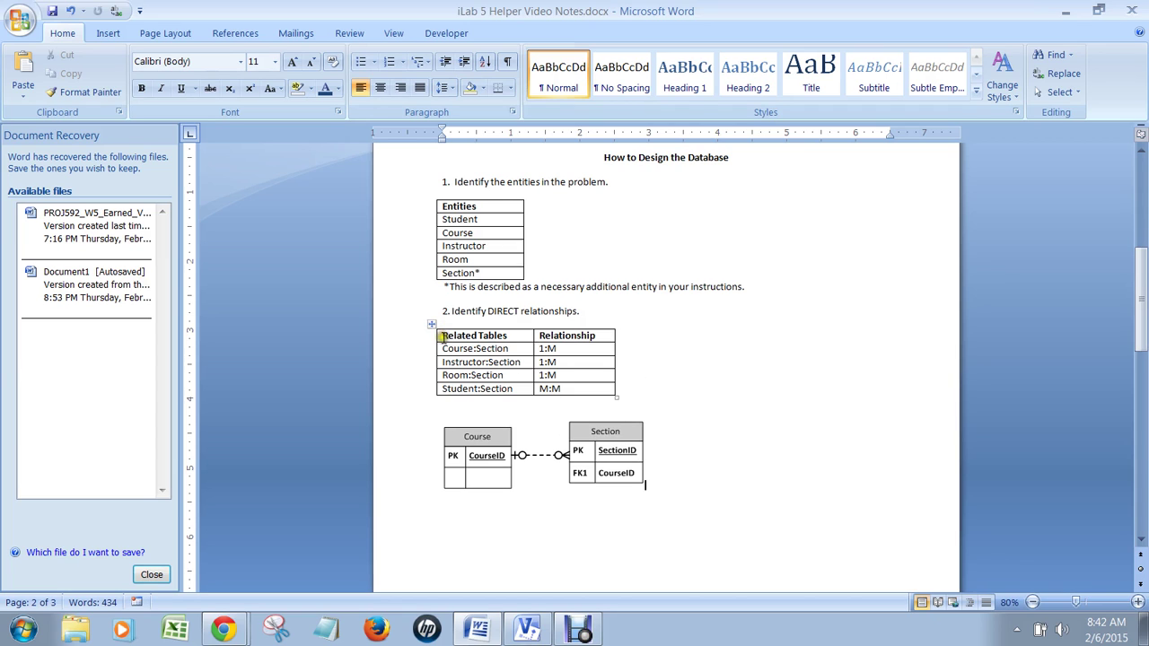
# Step: Highlight the Related Tables table, then select and deselect the embedded Course–Section ER diagram
pyautogui.moveTo(442, 336); pyautogui.dragTo(588, 392)
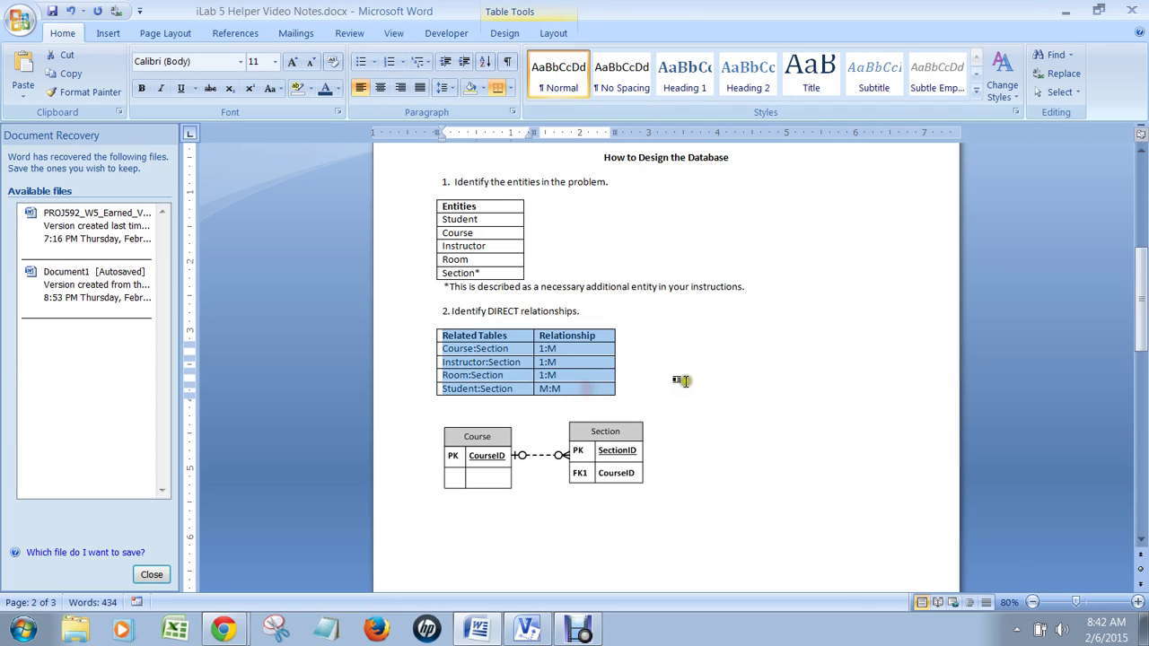
pyautogui.click(680, 405)
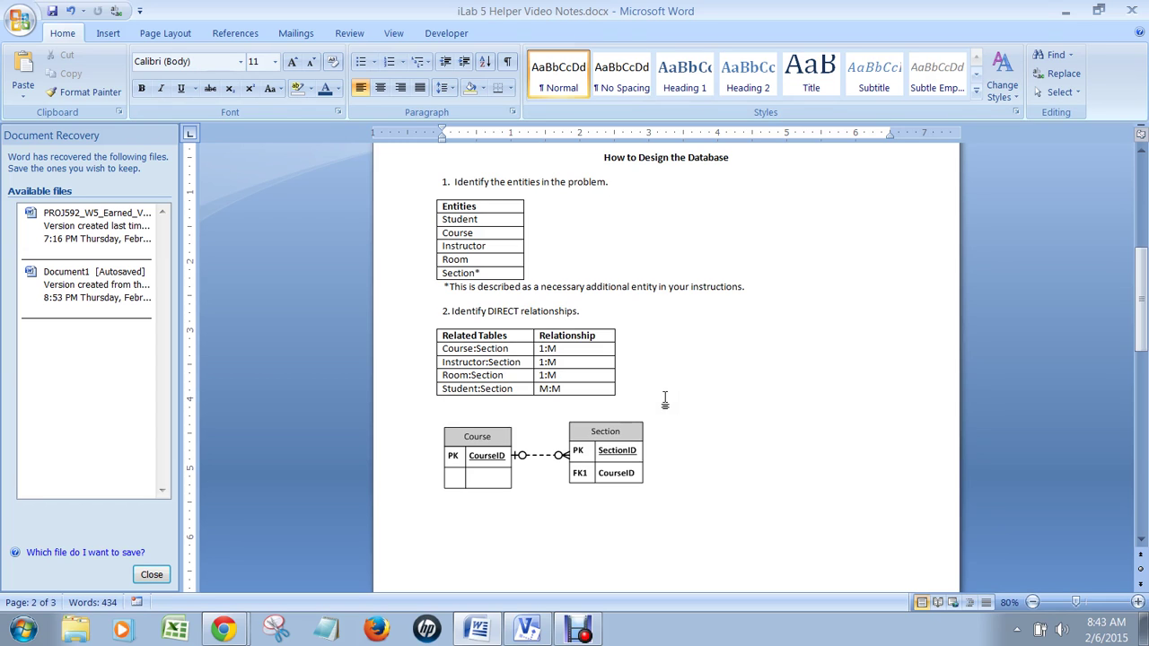
pyautogui.click(468, 470)
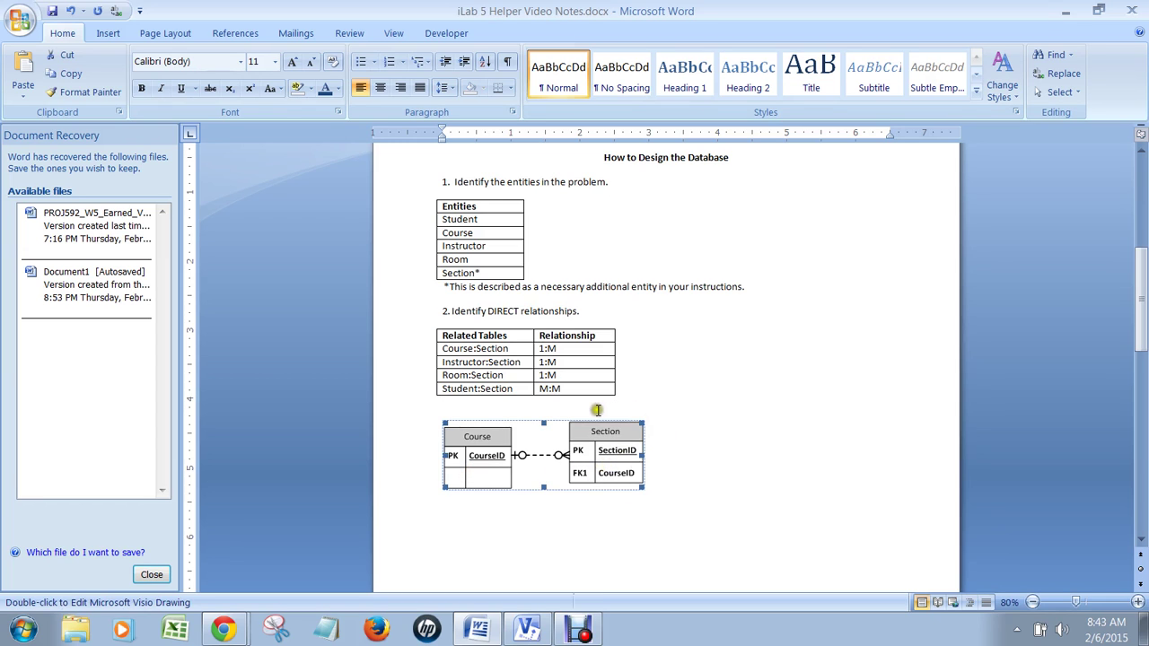
pyautogui.click(727, 439)
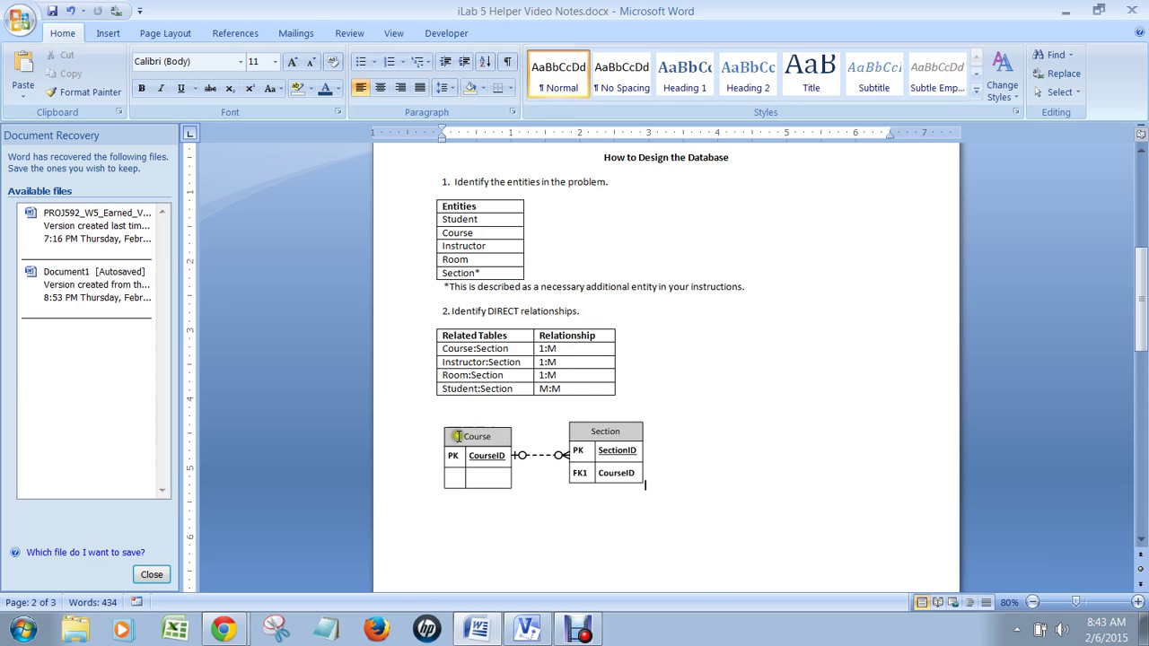
# Step: In Visio, delete the existing Course–Section relationship connector
pyautogui.click(528, 631)
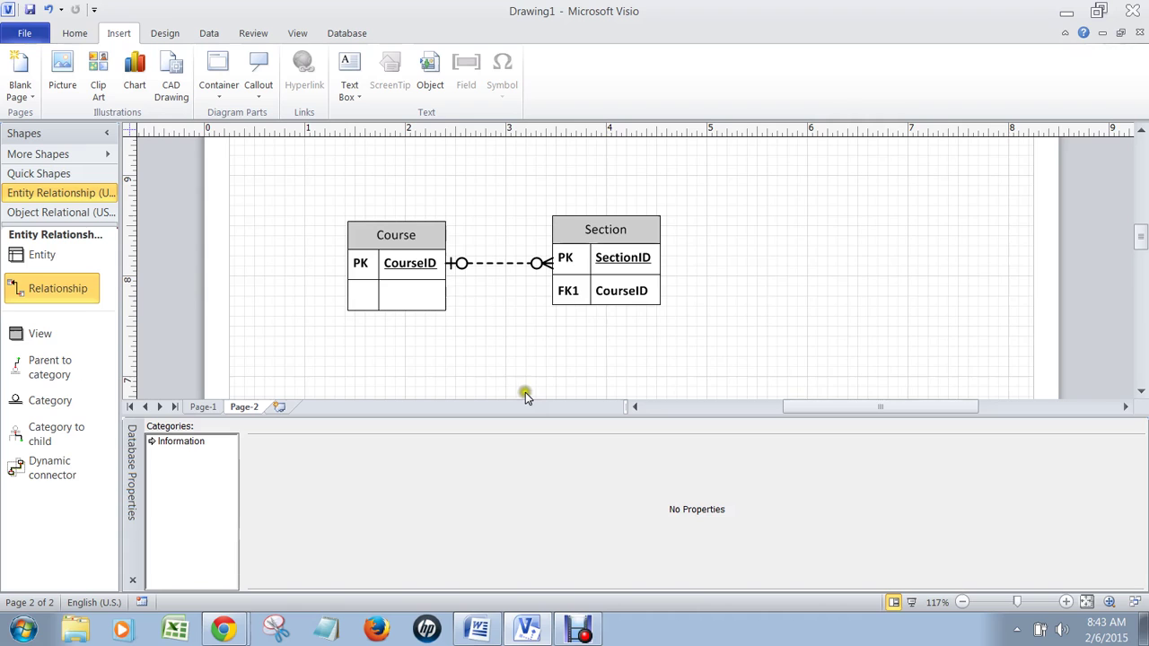
pyautogui.click(465, 262)
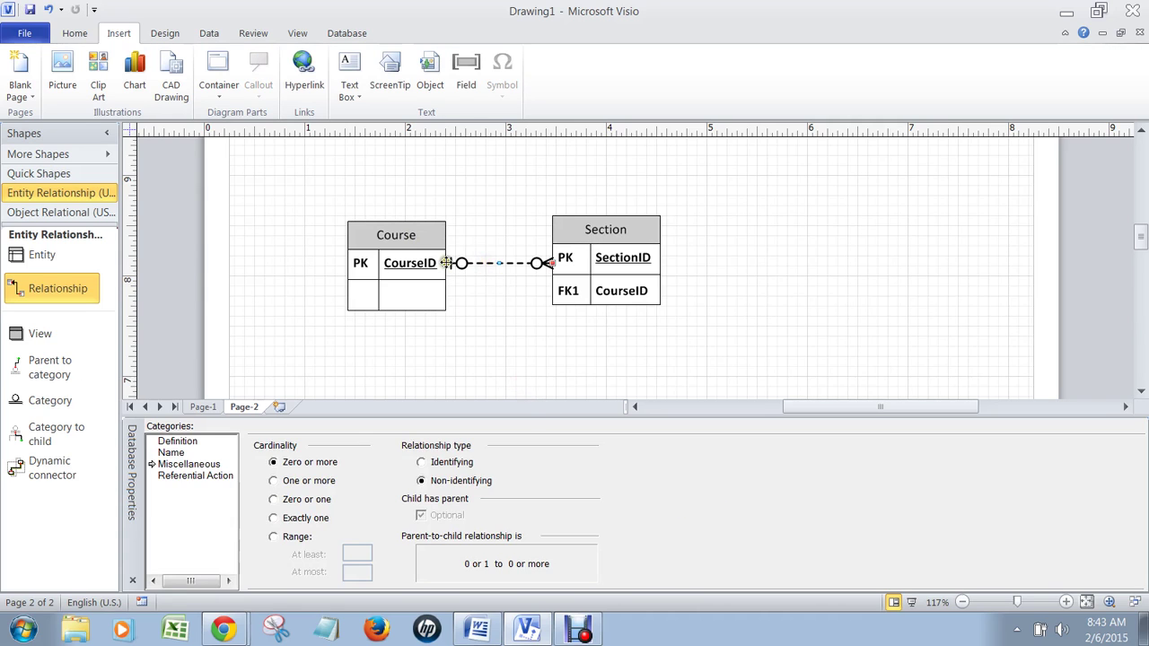
pyautogui.press('Delete')
pyautogui.click(623, 378)
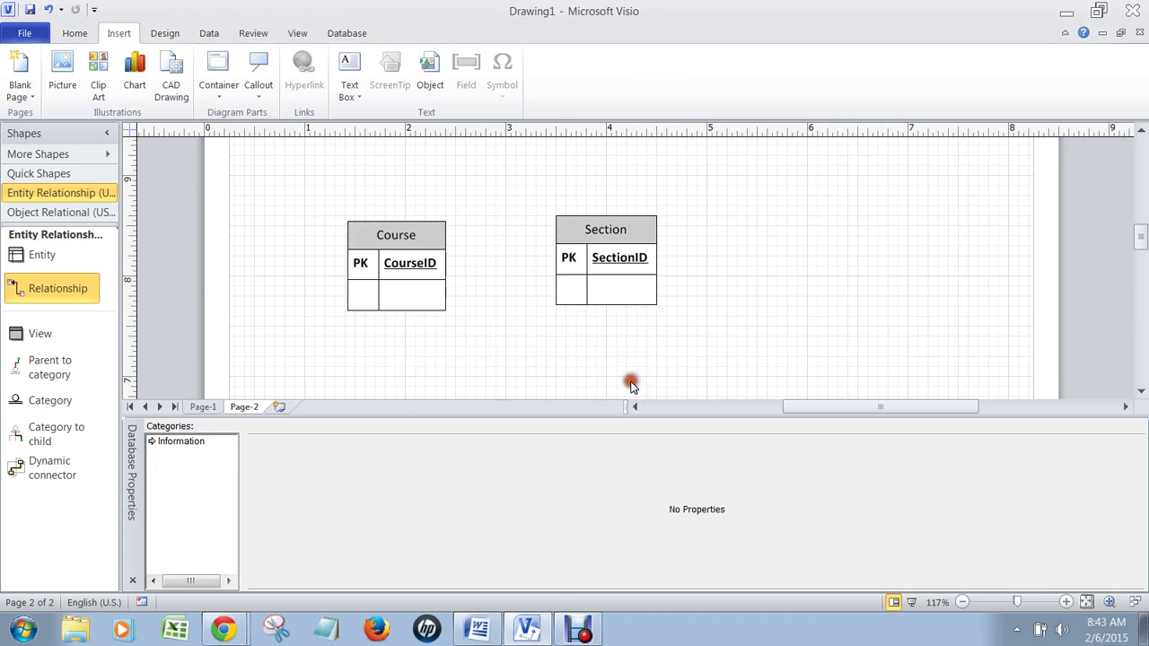
# Step: Add a new Relationship shape, gluing its parent end to Course and child end to Section
pyautogui.moveTo(43, 287); pyautogui.dragTo(847, 323)
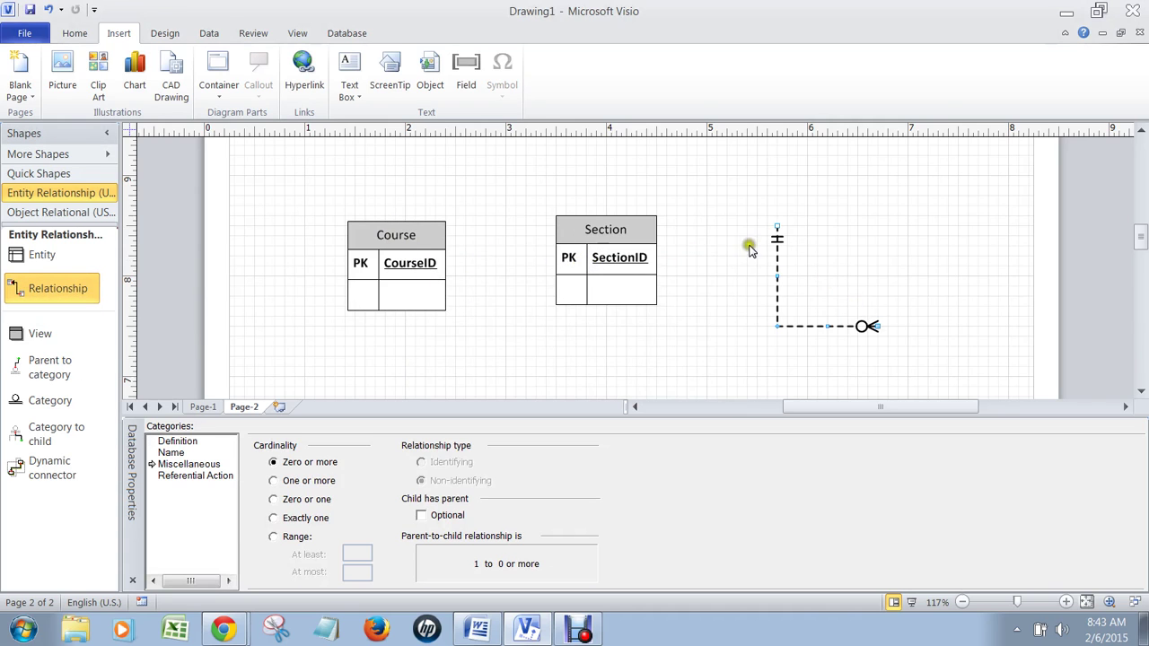
pyautogui.moveTo(777, 230); pyautogui.dragTo(395, 281)
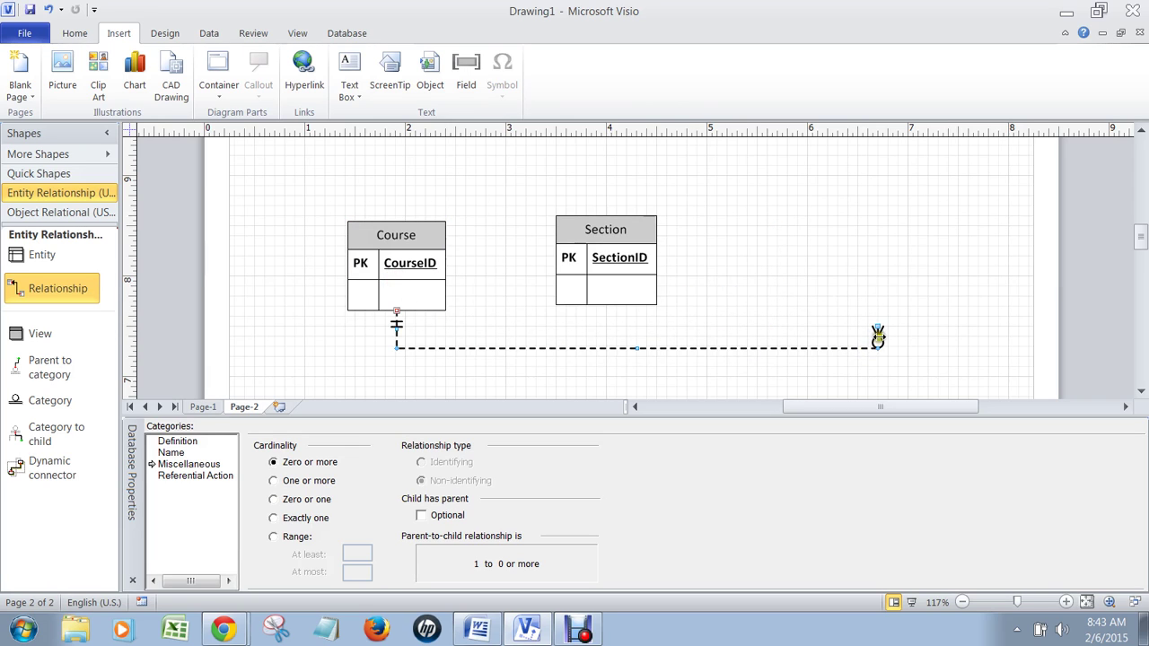
pyautogui.moveTo(878, 336); pyautogui.dragTo(839, 344)
pyautogui.click(741, 328)
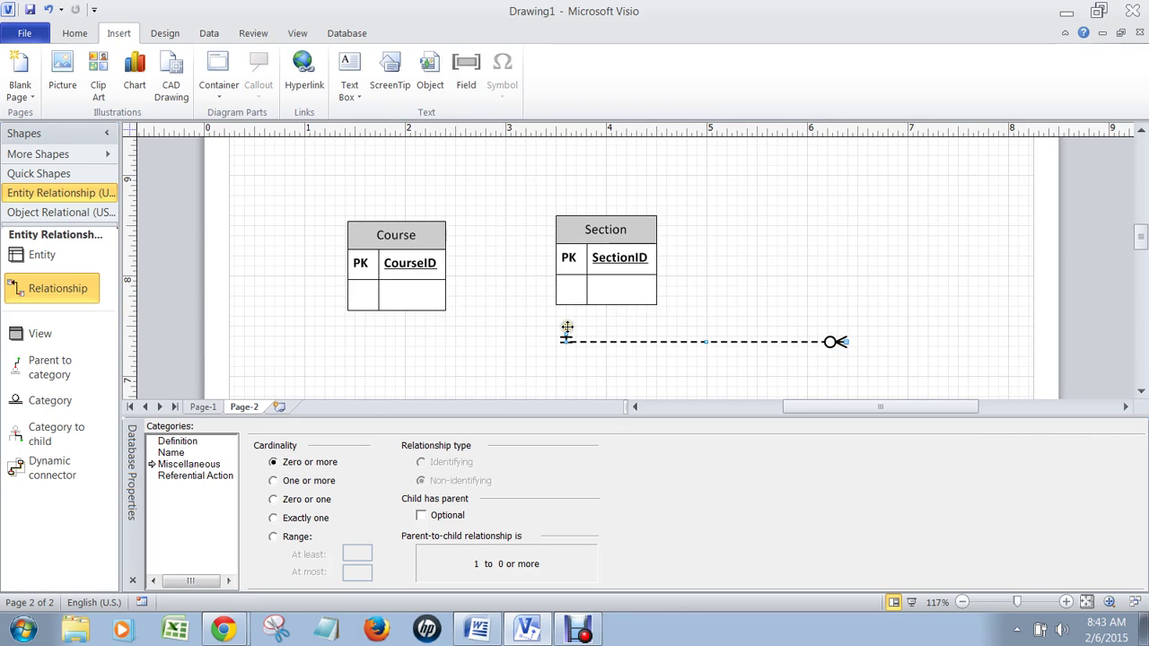
pyautogui.moveTo(565, 332); pyautogui.dragTo(396, 310)
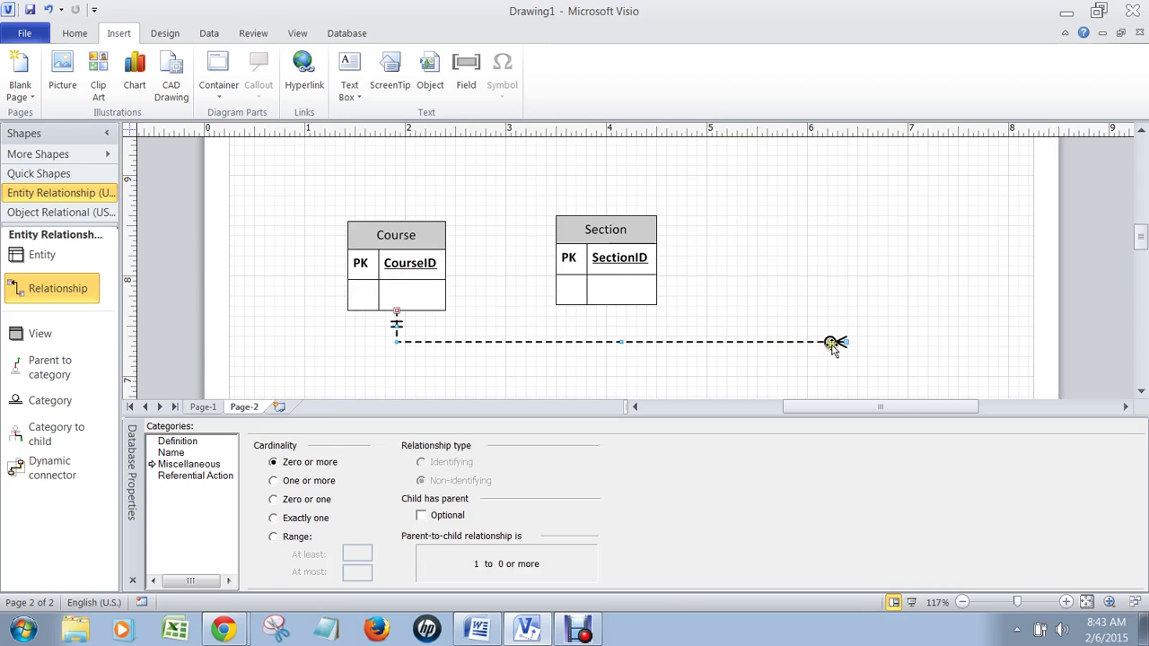
pyautogui.moveTo(840, 342); pyautogui.dragTo(621, 264)
pyautogui.click(750, 291)
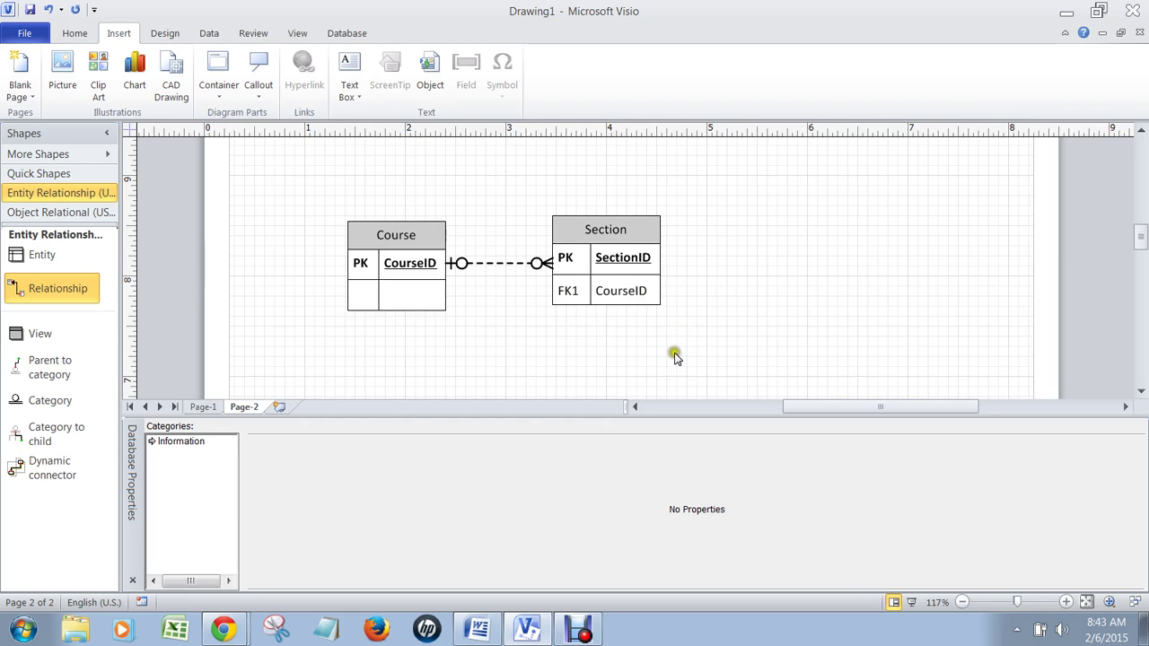
# Step: Check Req'd for CourseID in Section's columns so it shows bold
pyautogui.click(635, 281)
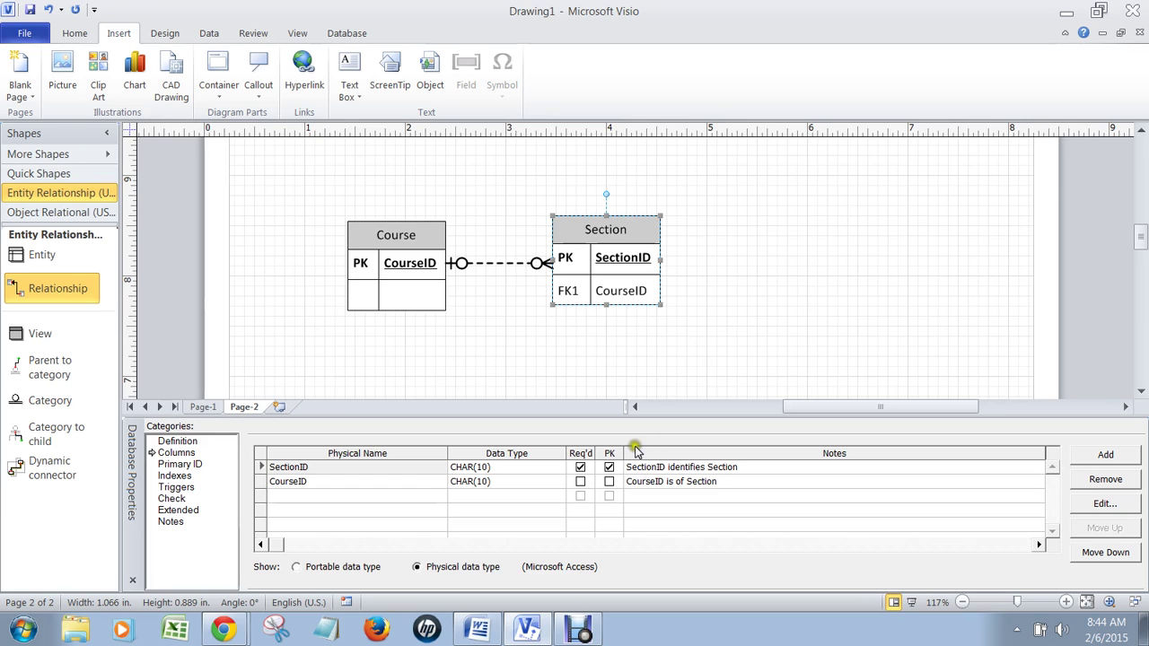
pyautogui.click(580, 484)
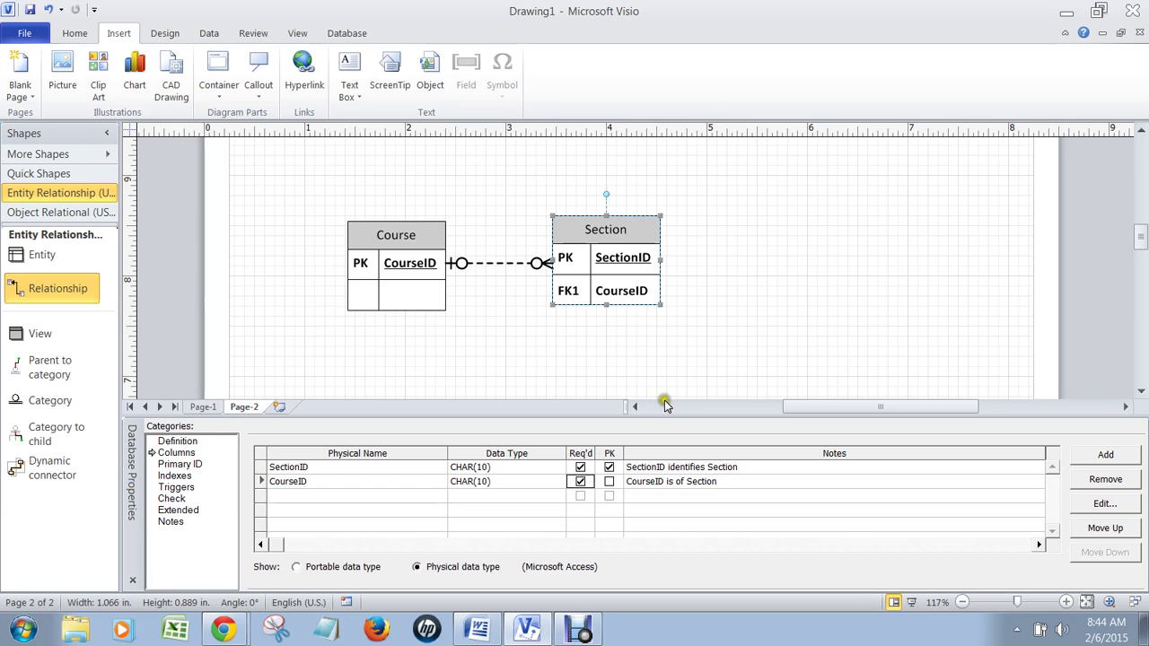
pyautogui.click(581, 482)
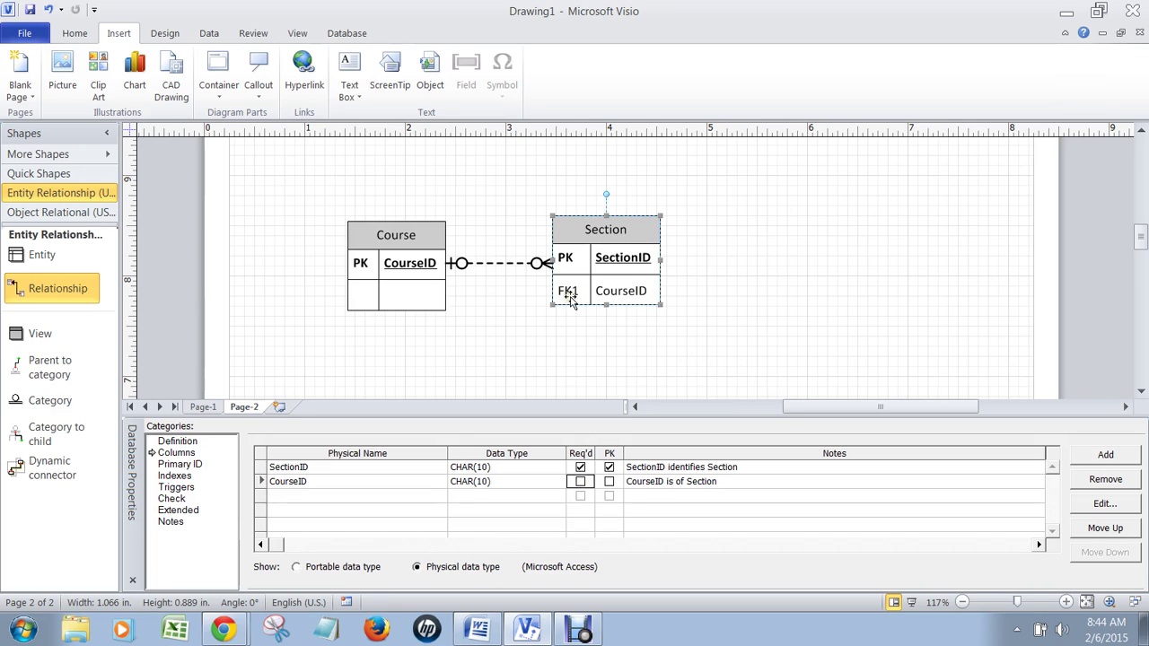
pyautogui.click(579, 482)
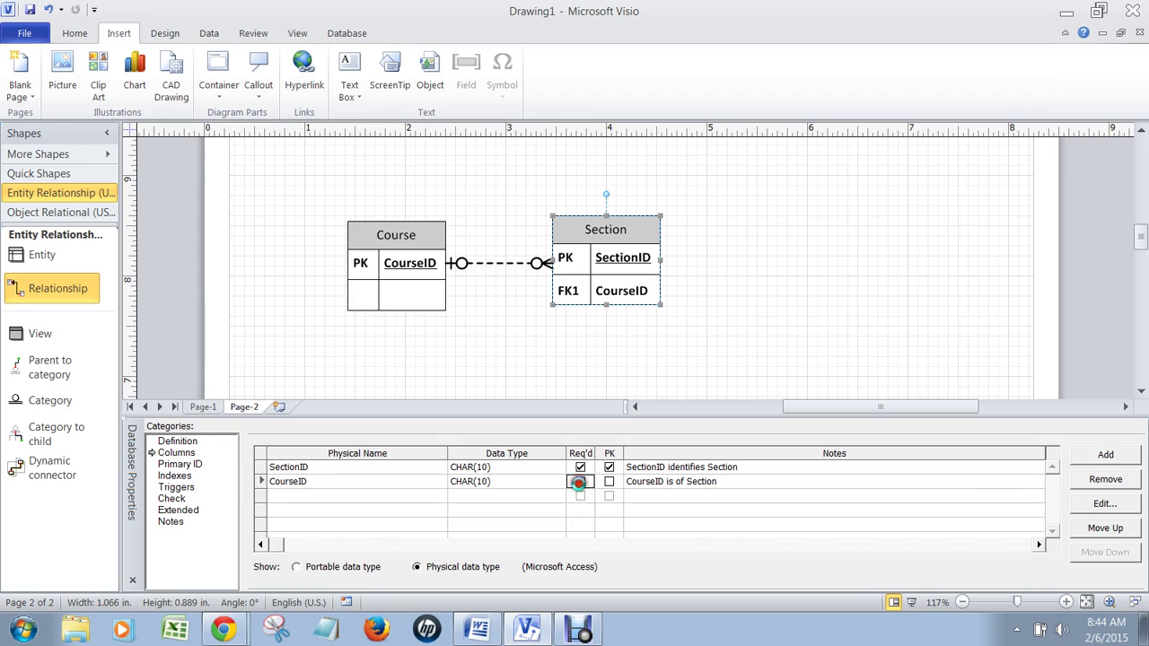
pyautogui.click(652, 350)
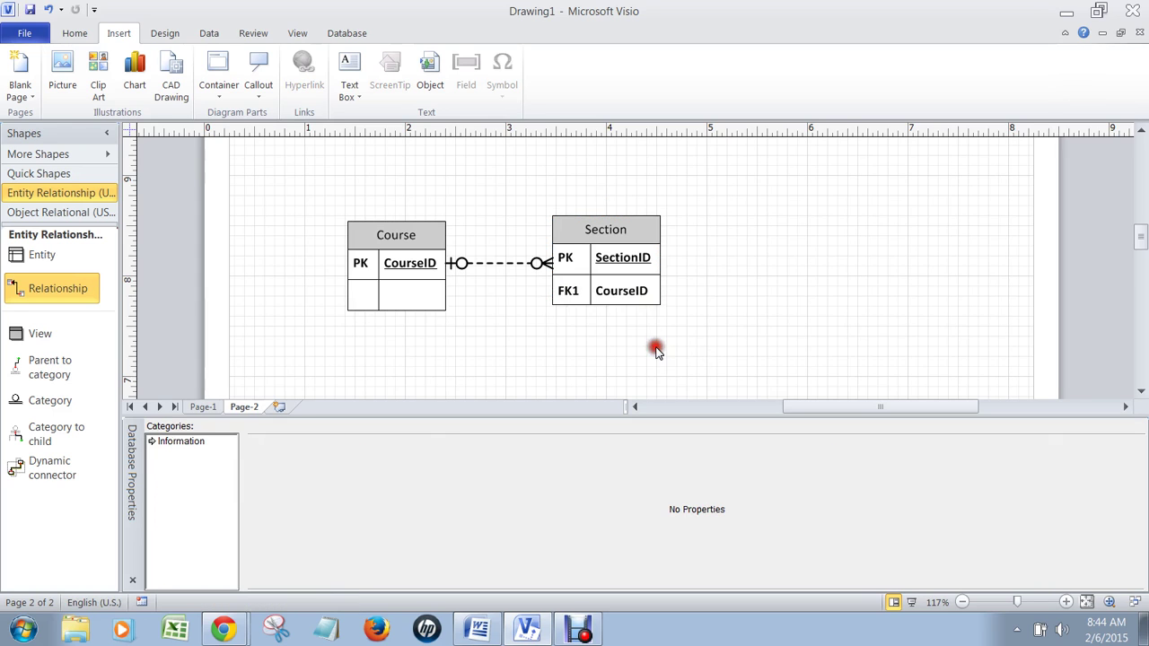
# Step: Show Section's columns, with SectionID and CourseID both required
pyautogui.click(636, 272)
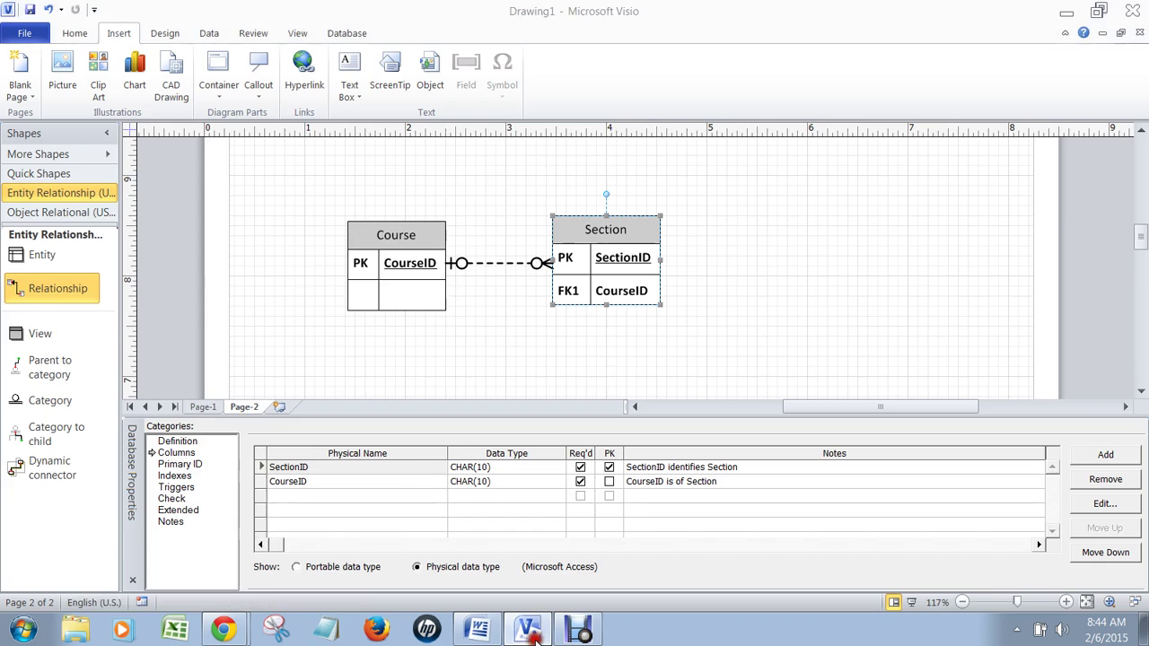
# Step: Back in Word, review the Entities table, highlighting the Section* entry
pyautogui.click(580, 628)
pyautogui.moveTo(1121, 256); pyautogui.dragTo(1106, 186)
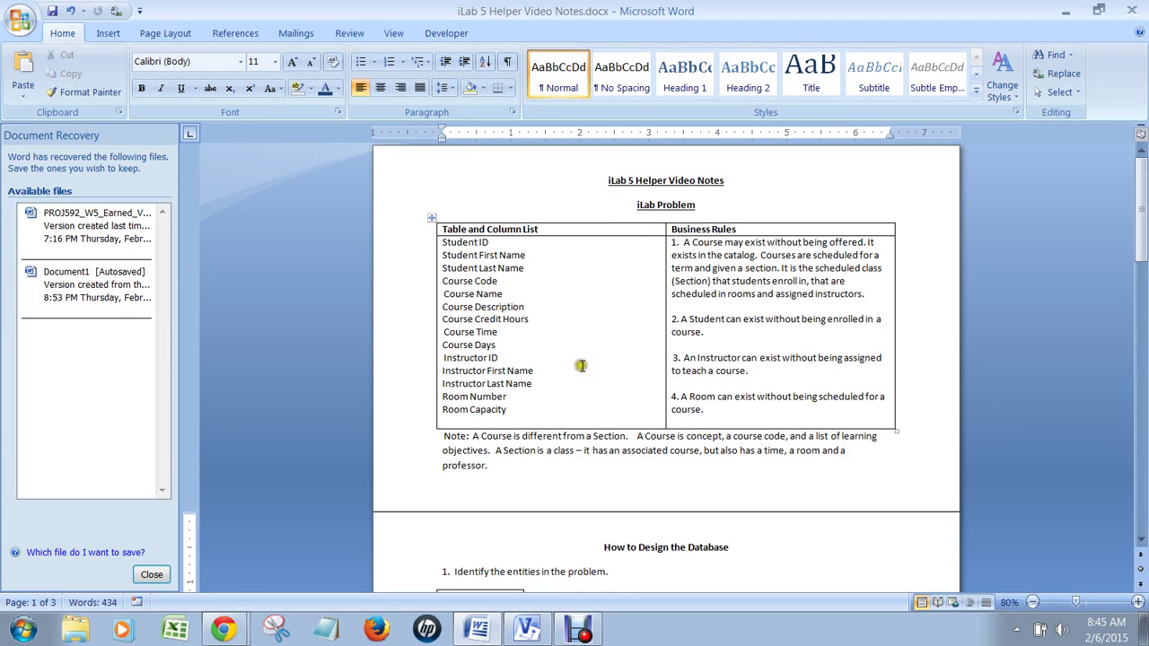
pyautogui.scroll(-6, 609, 325)
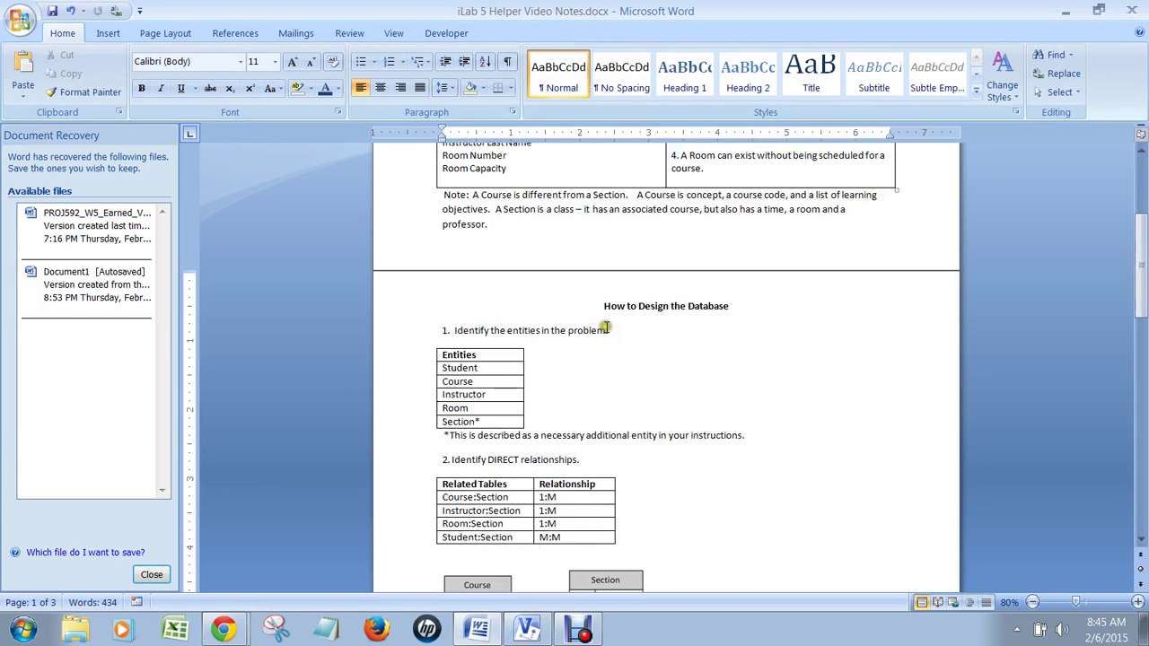
pyautogui.scroll(5, 601, 274)
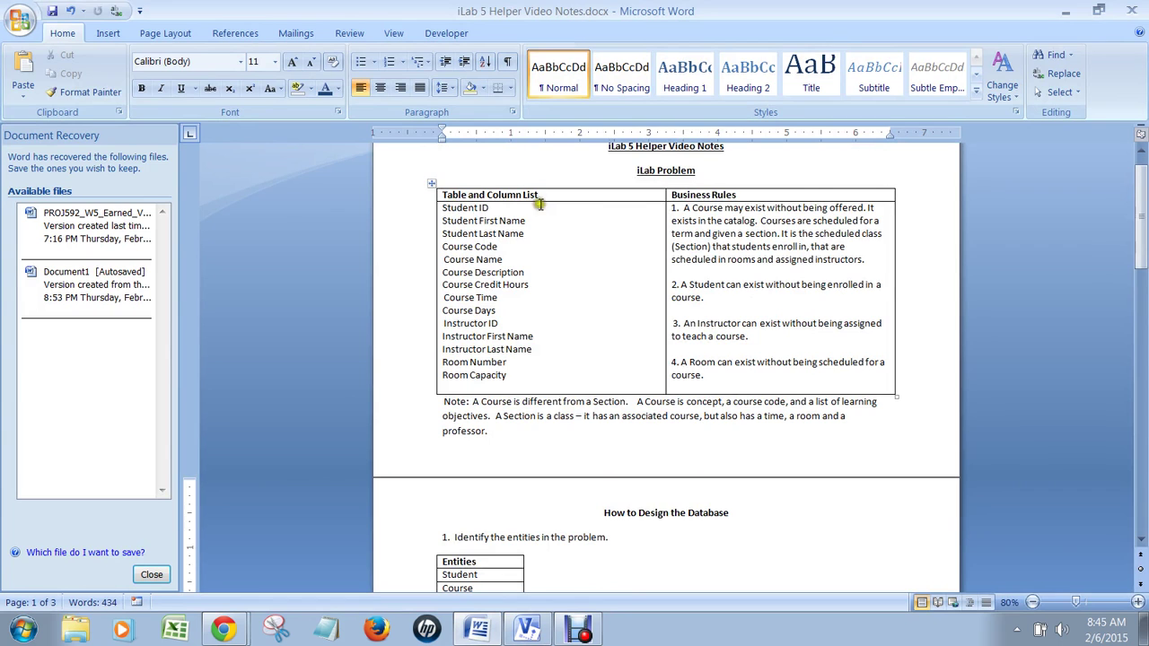
pyautogui.scroll(-4, 607, 413)
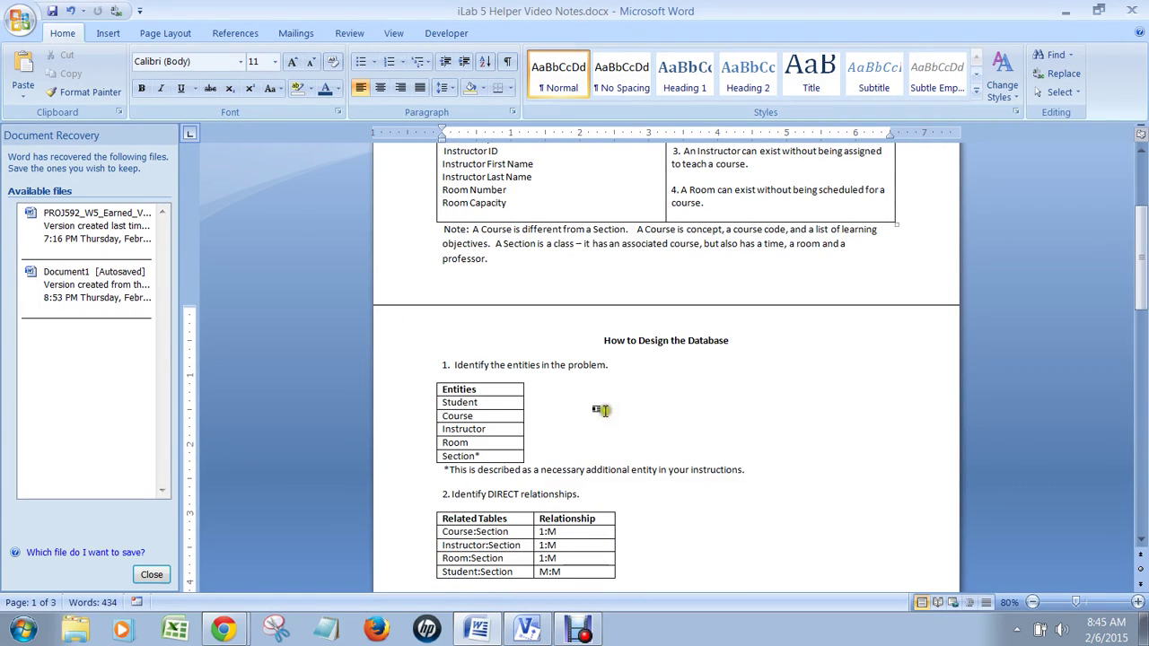
pyautogui.click(489, 456)
pyautogui.moveTo(489, 456); pyautogui.dragTo(439, 456)
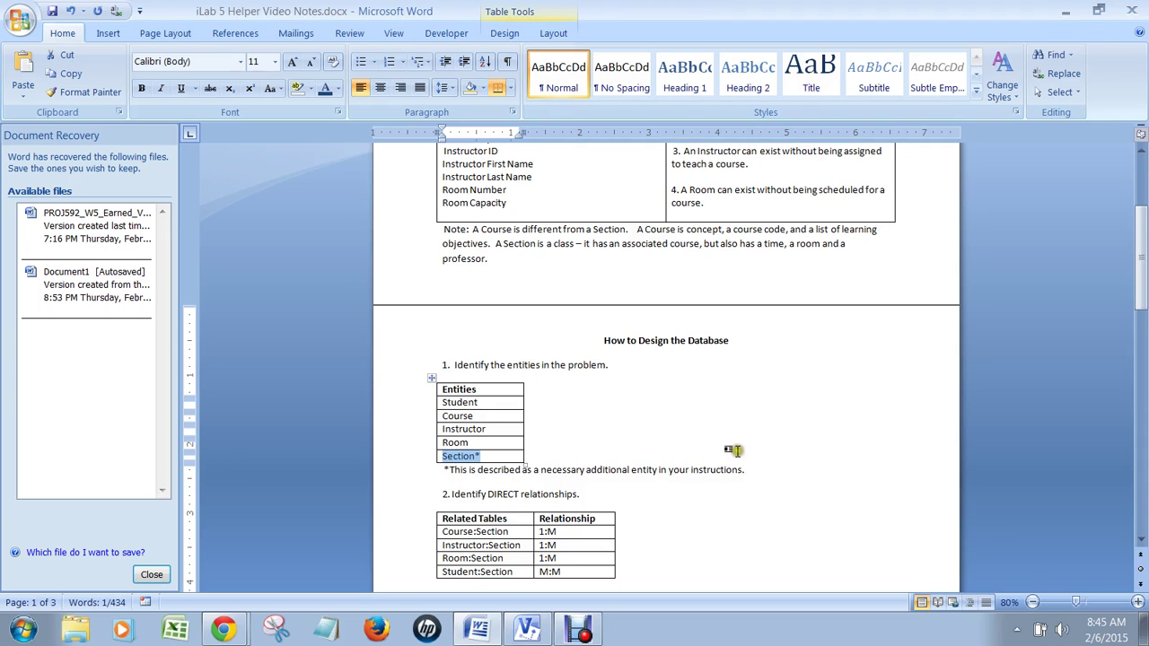
pyautogui.scroll(-6, 735, 437)
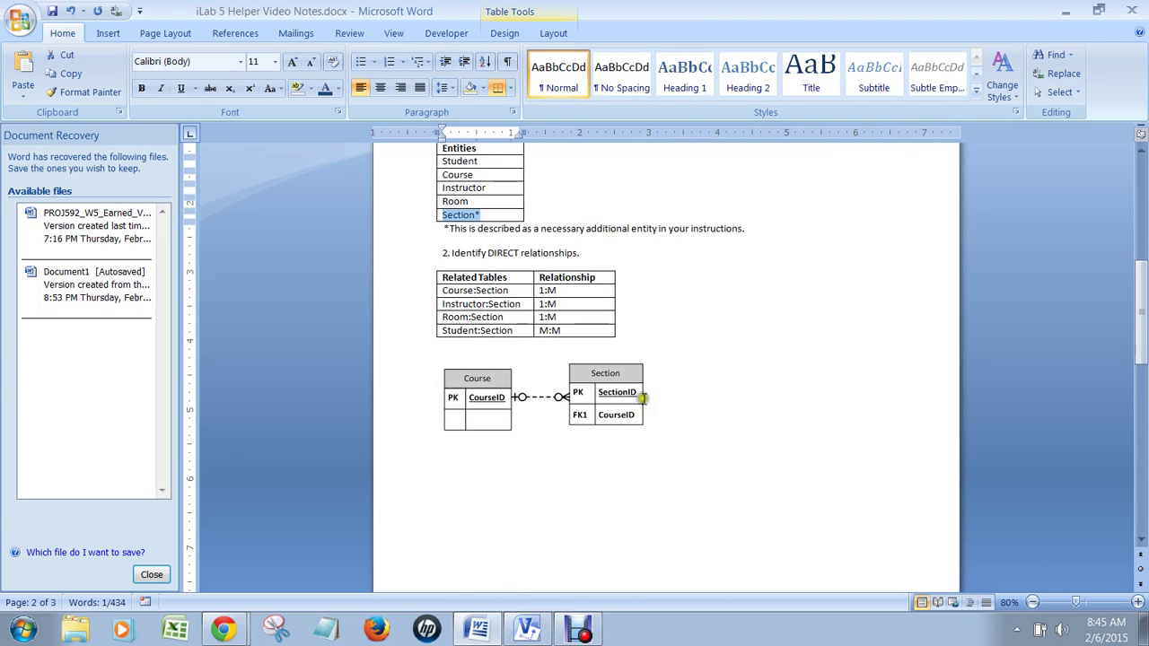
pyautogui.click(575, 290)
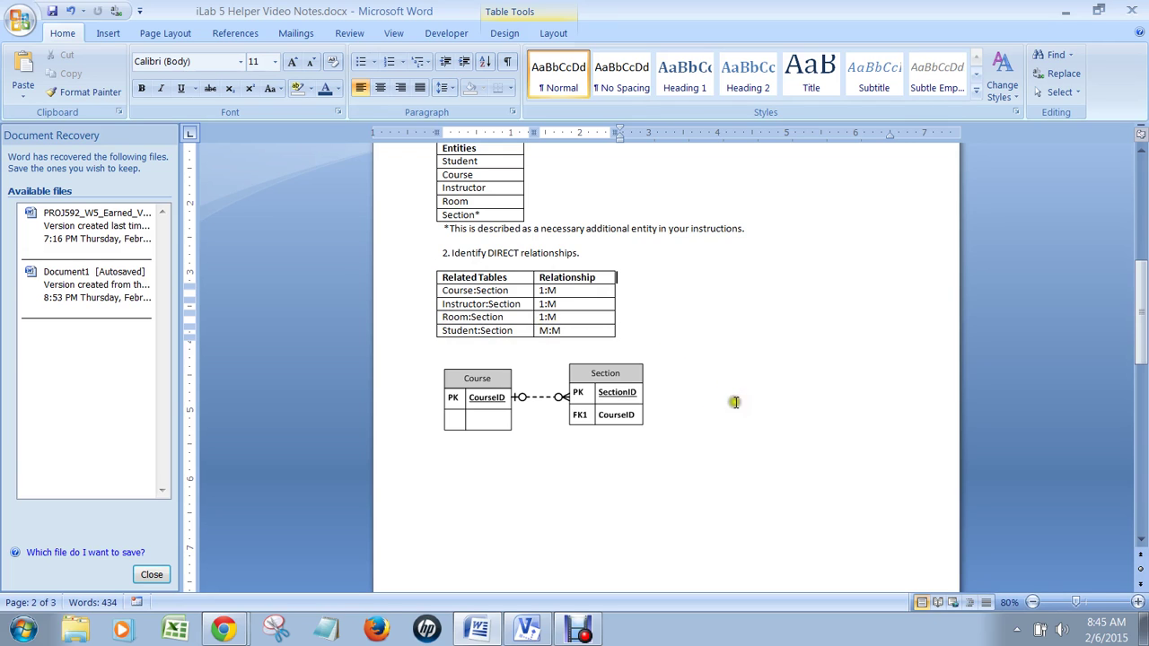
# Step: Select the embedded ER diagram, then return to the document's first page
pyautogui.click(603, 411)
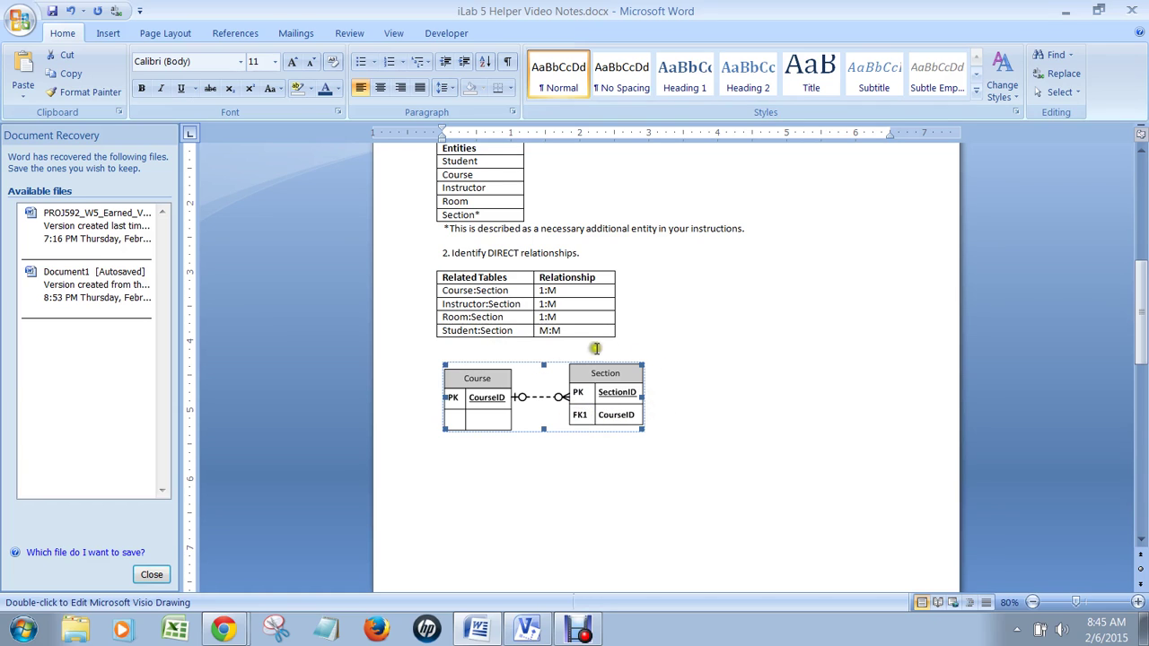
pyautogui.click(707, 406)
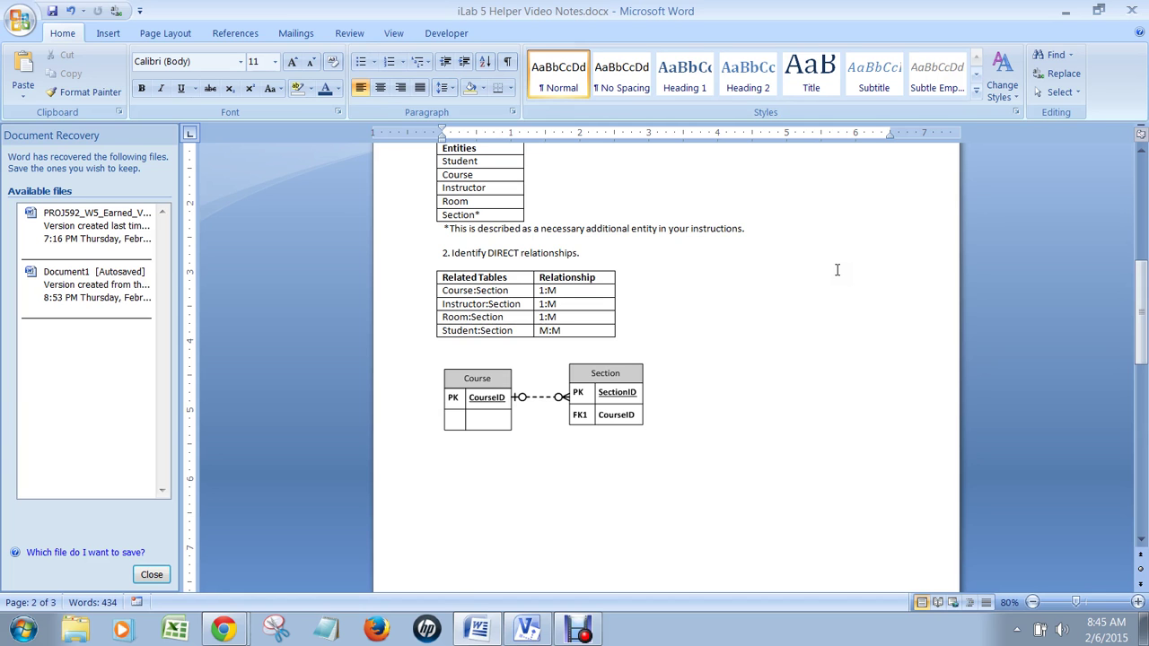
pyautogui.moveTo(1143, 359); pyautogui.dragTo(1128, 228)
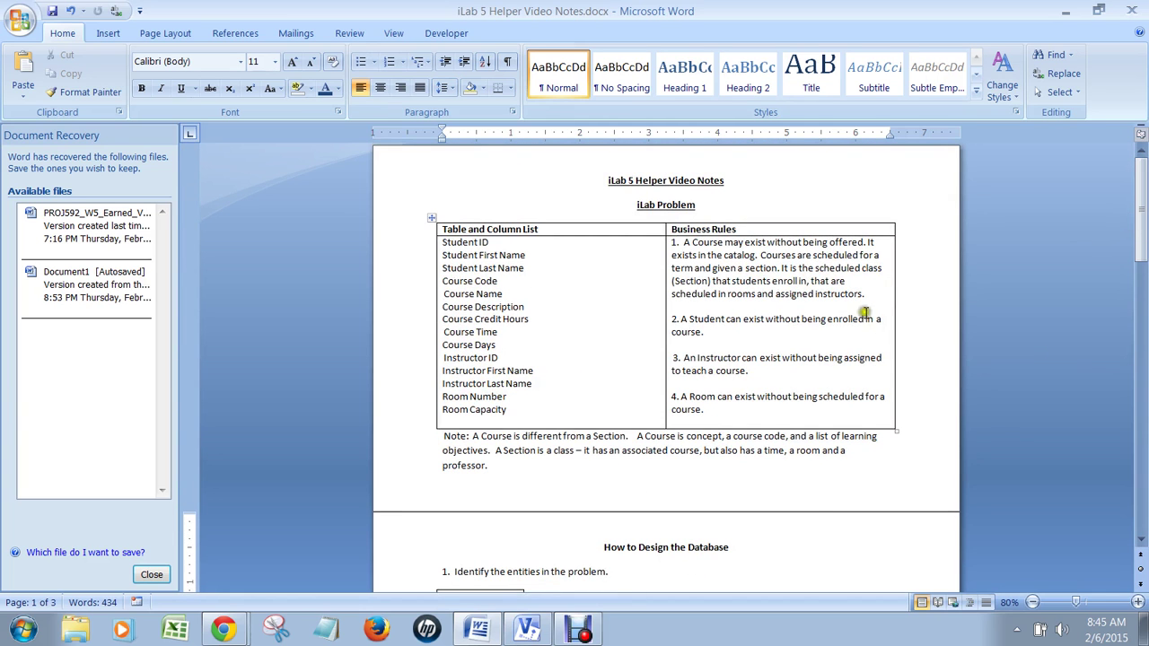